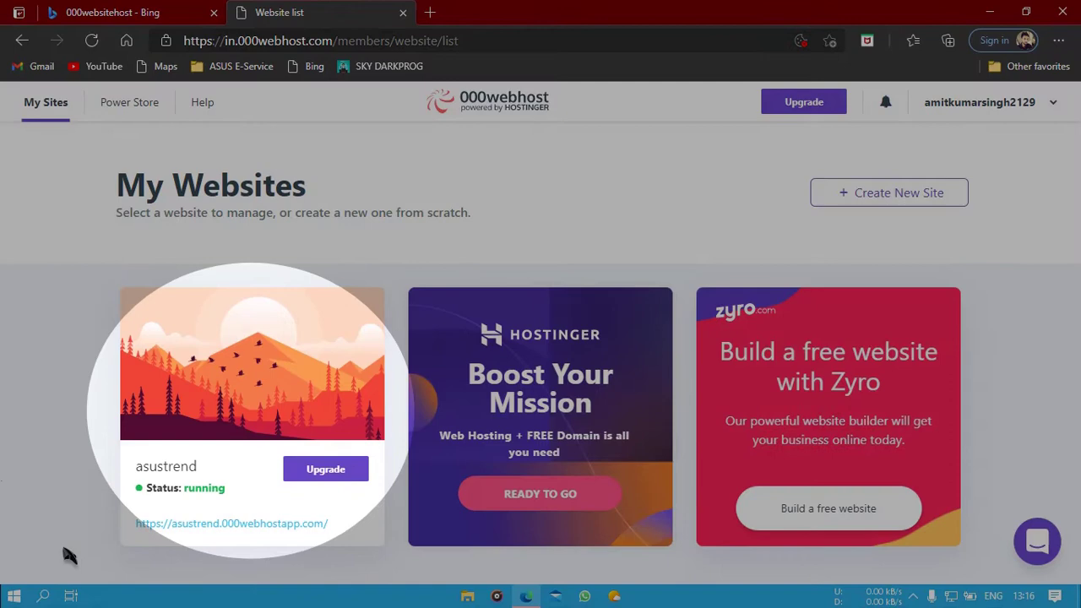
Open the asustrend site from its link in the website list and look over its blog page
mouse_move(187, 483)
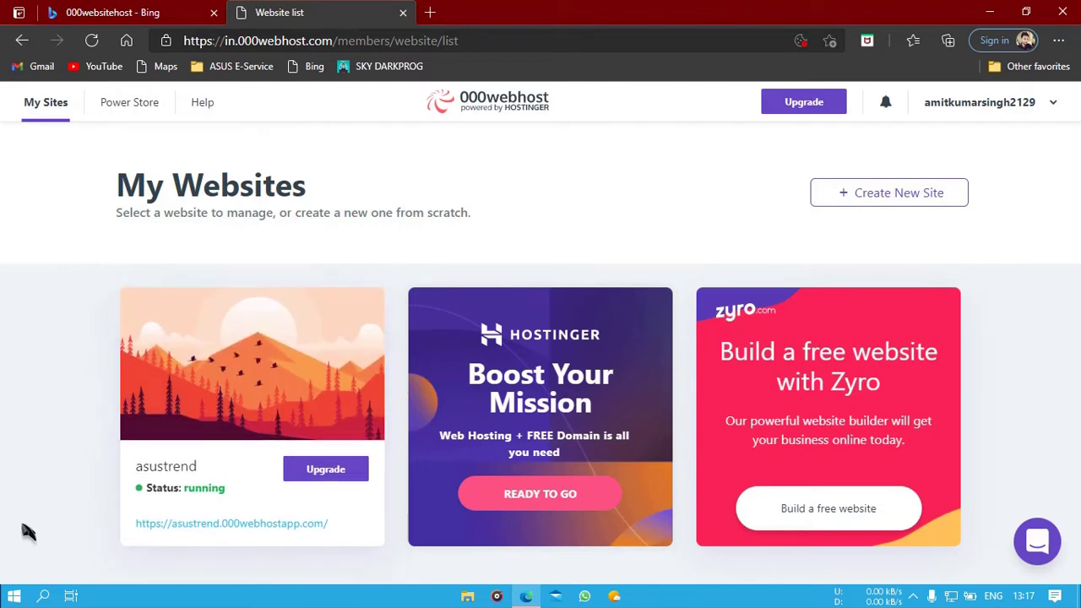
mouse_move(235, 475)
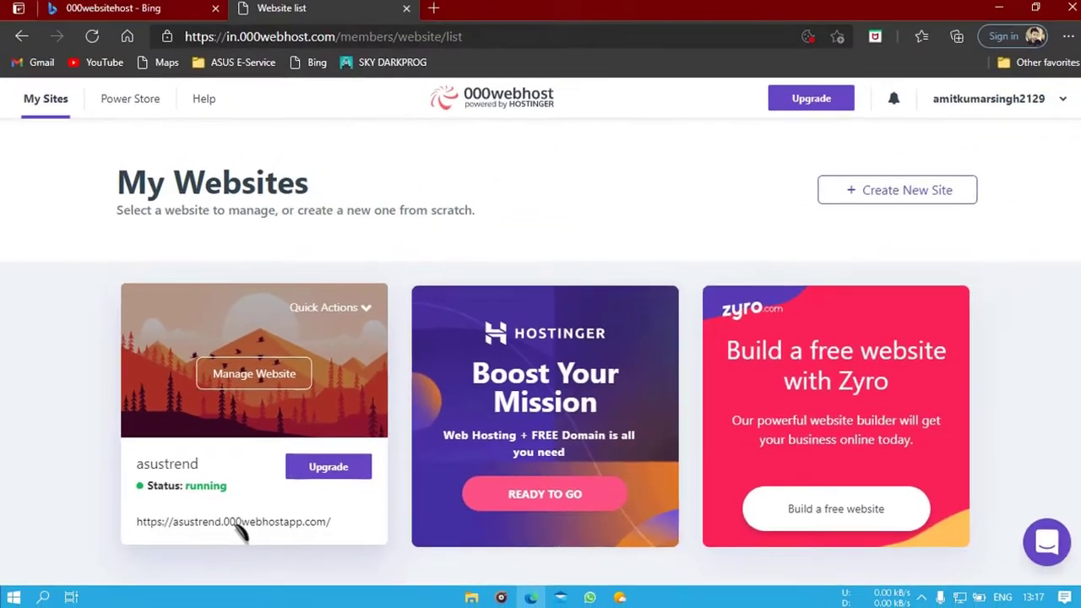
left_click(324, 546)
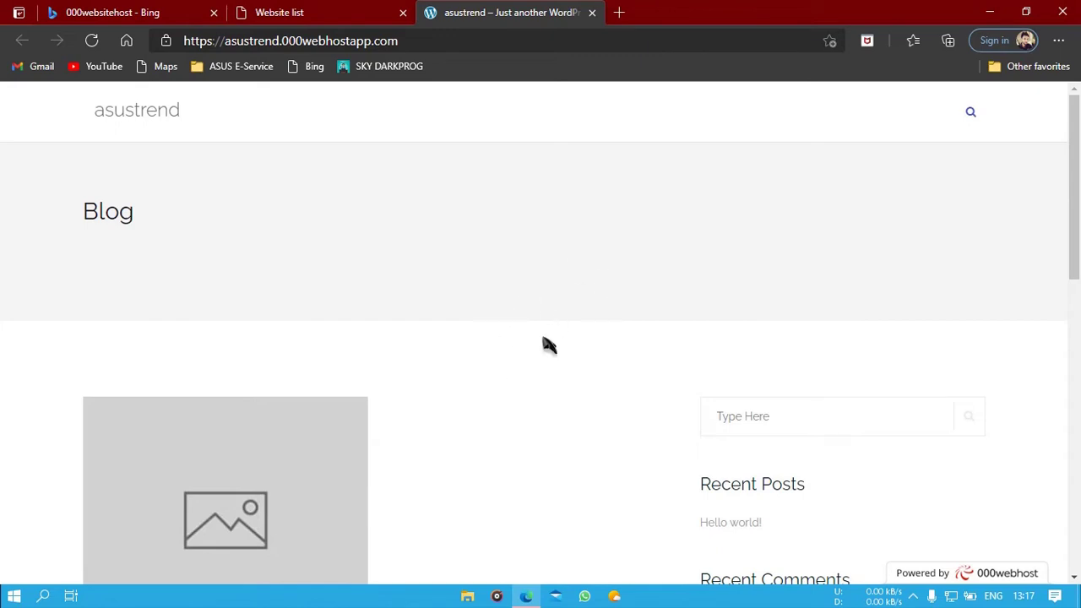
left_click_drag(1073, 216, 1077, 270)
scroll(1078, 271, "up", 2)
Go to asustrend.000webhostapp.com/wp-admin and log in to the WordPress dashboard with the prefilled credentials
left_click(420, 43)
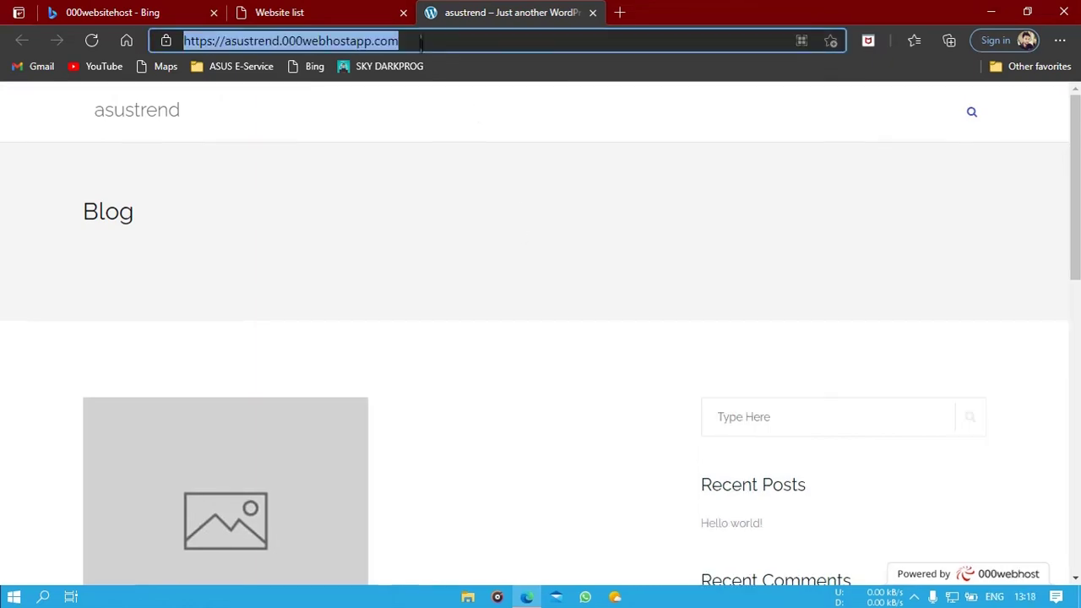
left_click(420, 43)
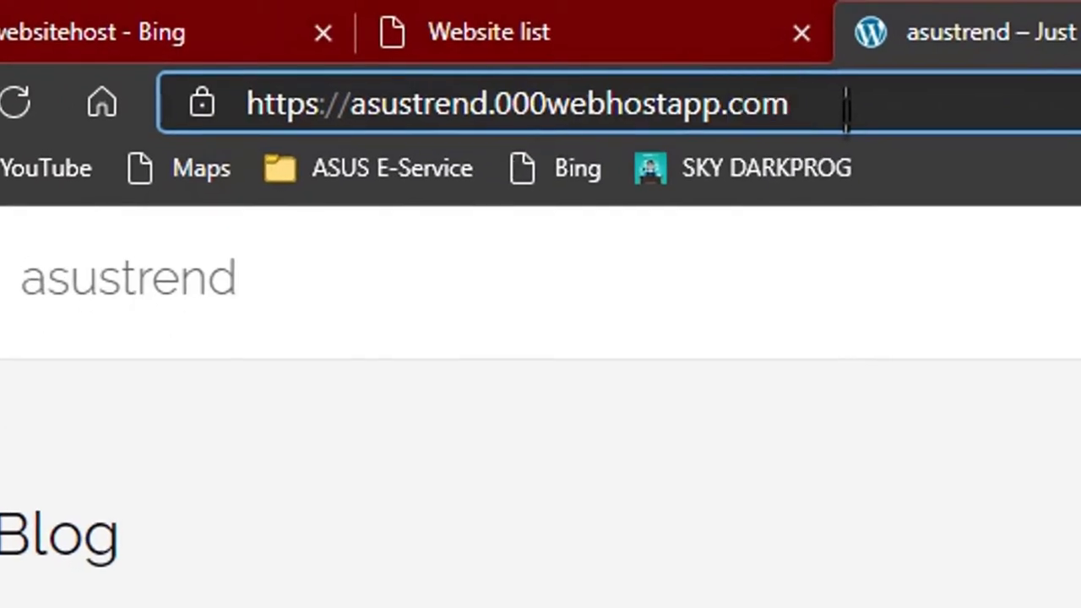
left_click(845, 108)
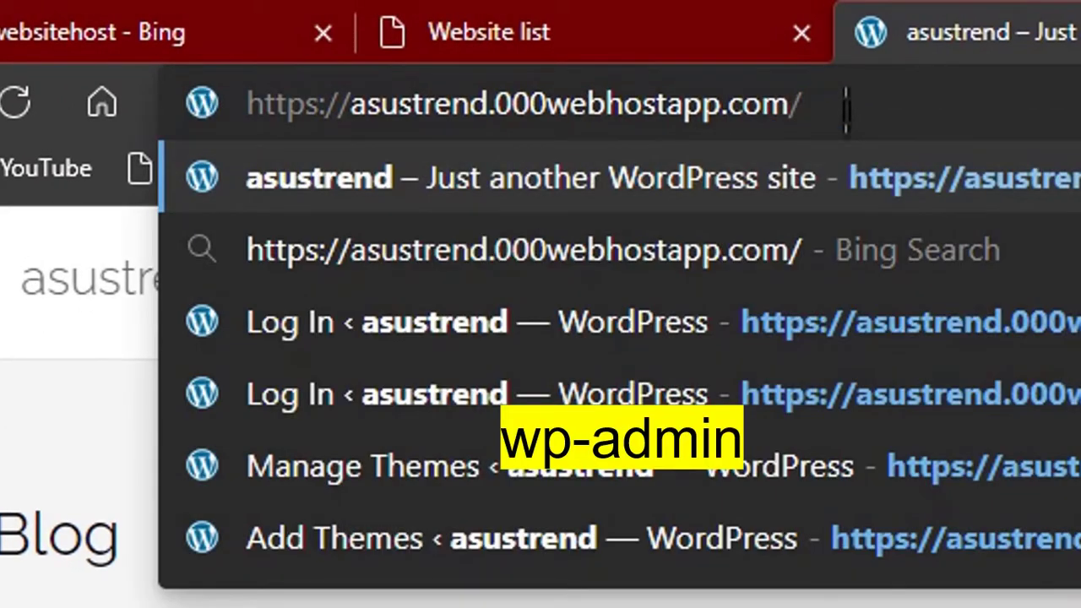
type("wp")
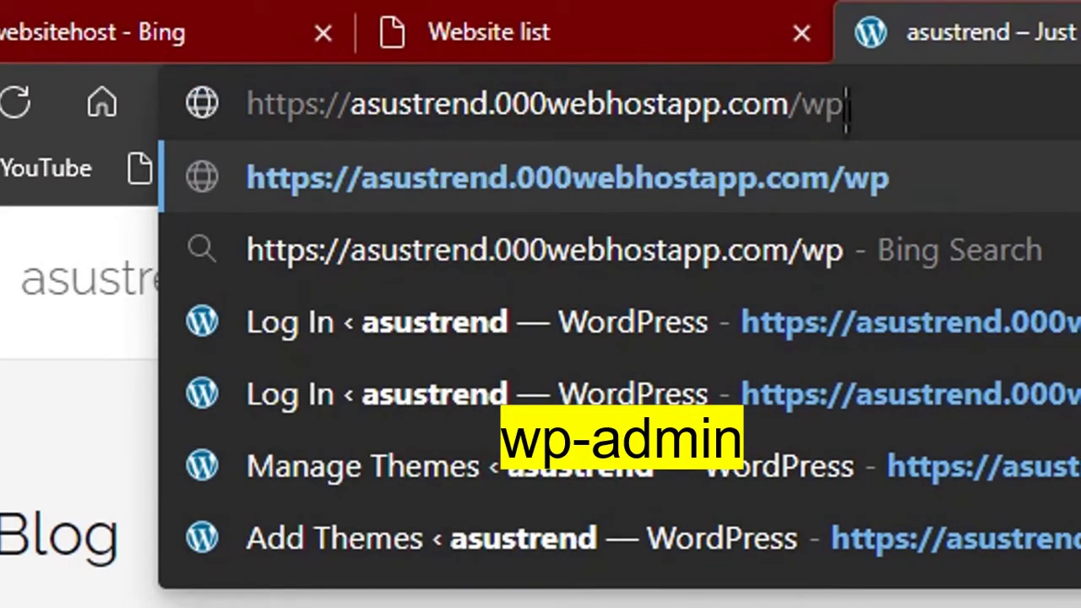
type("-adm")
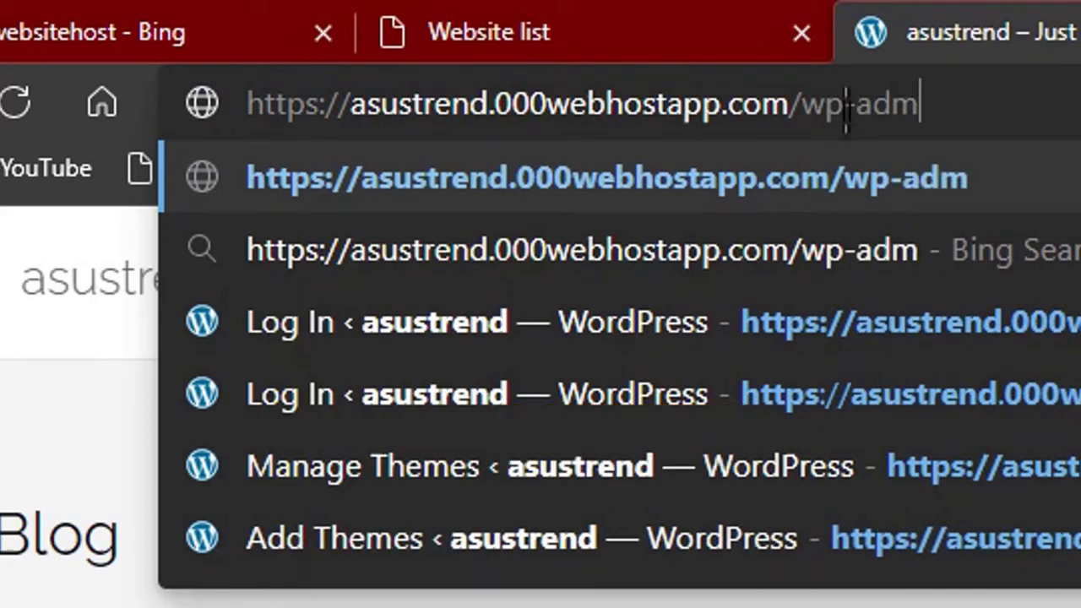
type("in")
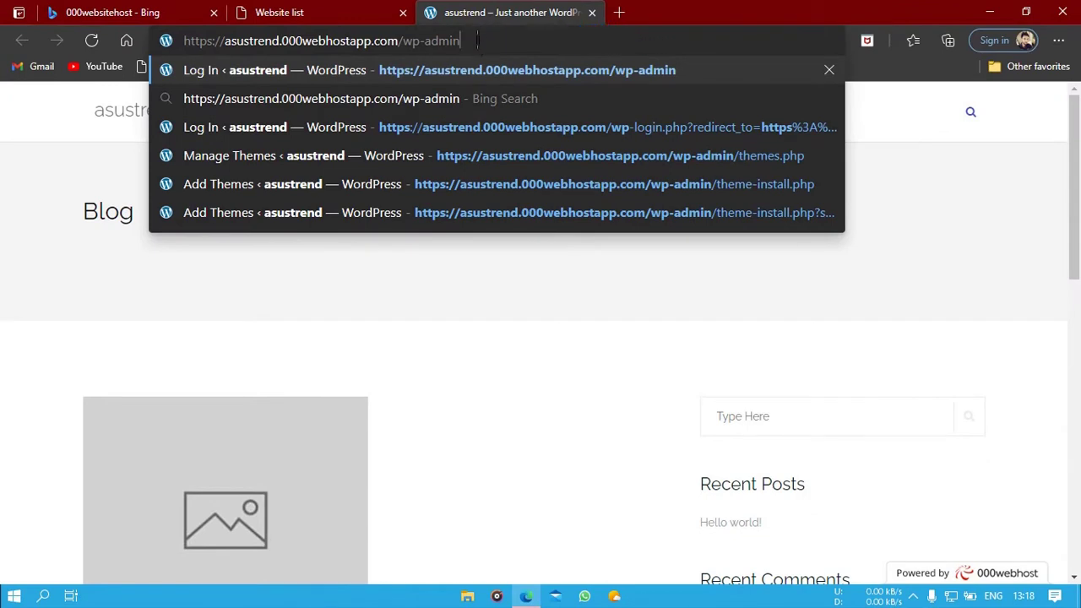
key("Return")
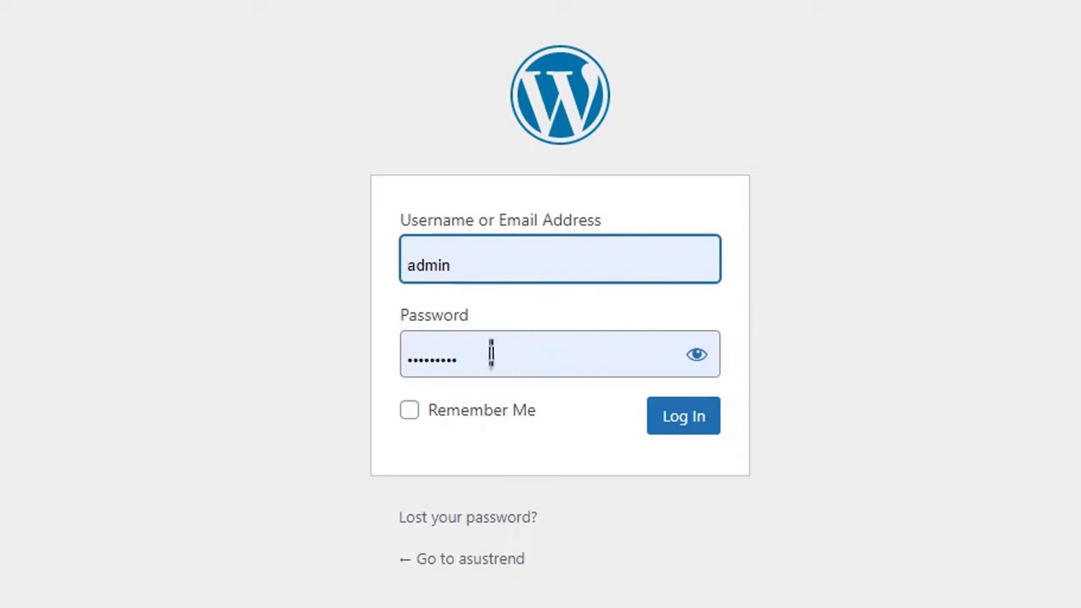
left_click(702, 425)
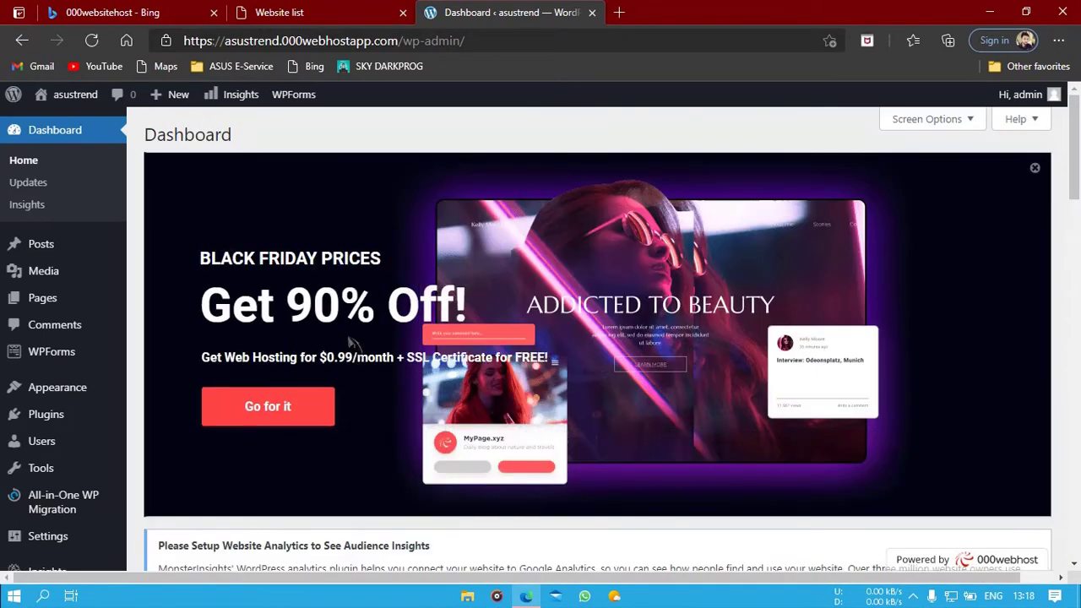
left_click(914, 596)
left_click(916, 595)
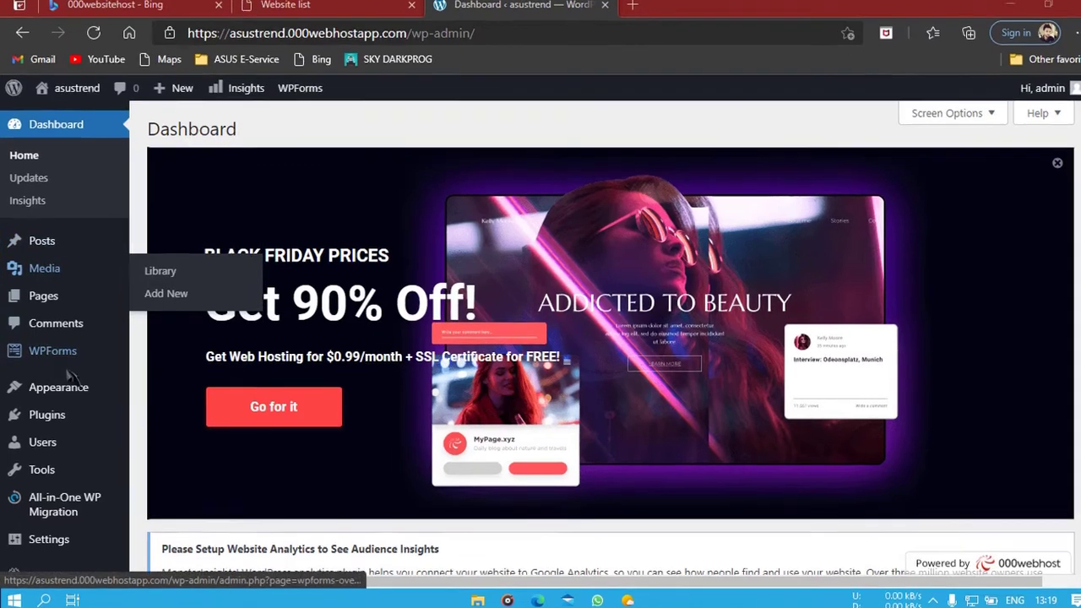
Open the installed themes under Appearance and start adding a new theme
mouse_move(66, 388)
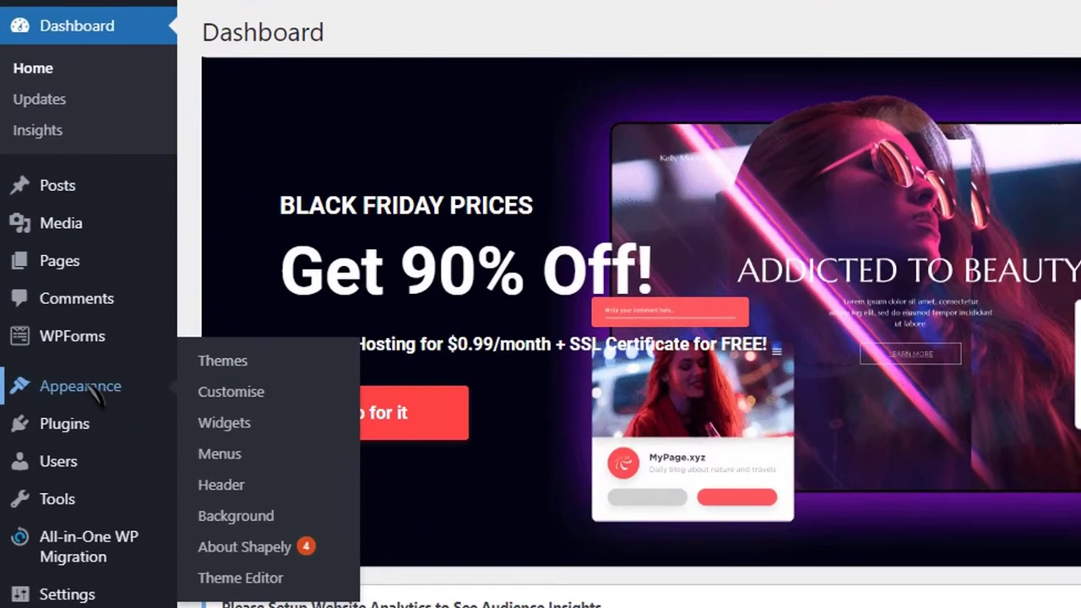
left_click(233, 362)
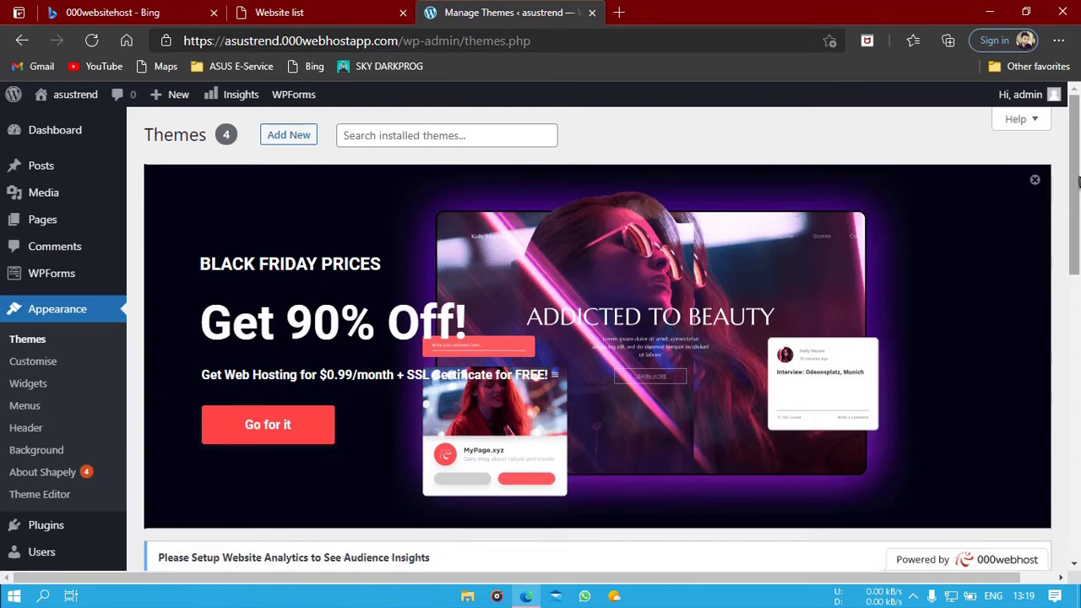
left_click_drag(1078, 181, 1077, 467)
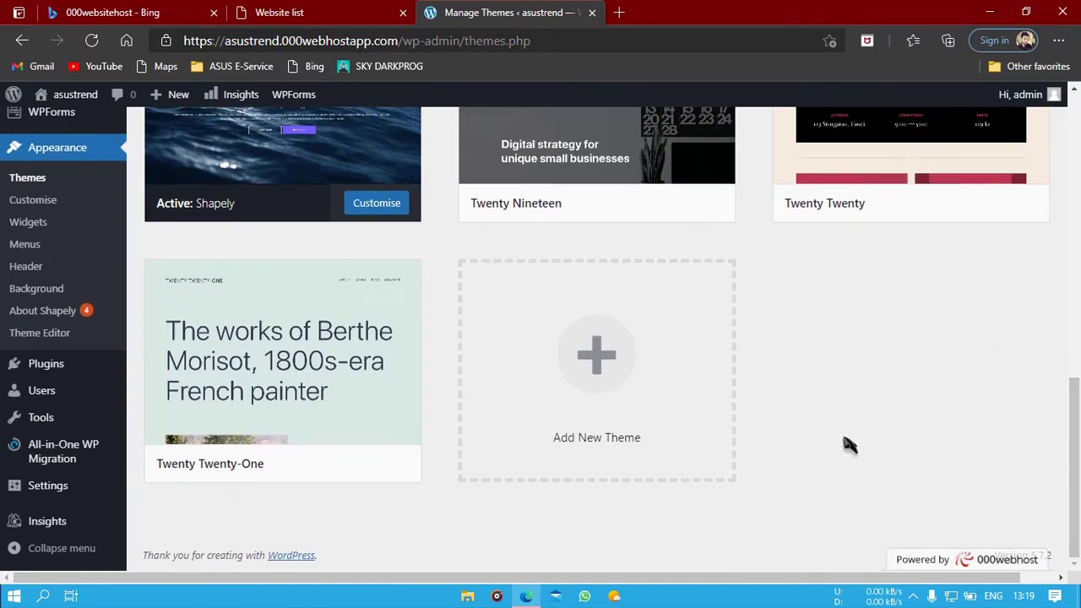
left_click(585, 370)
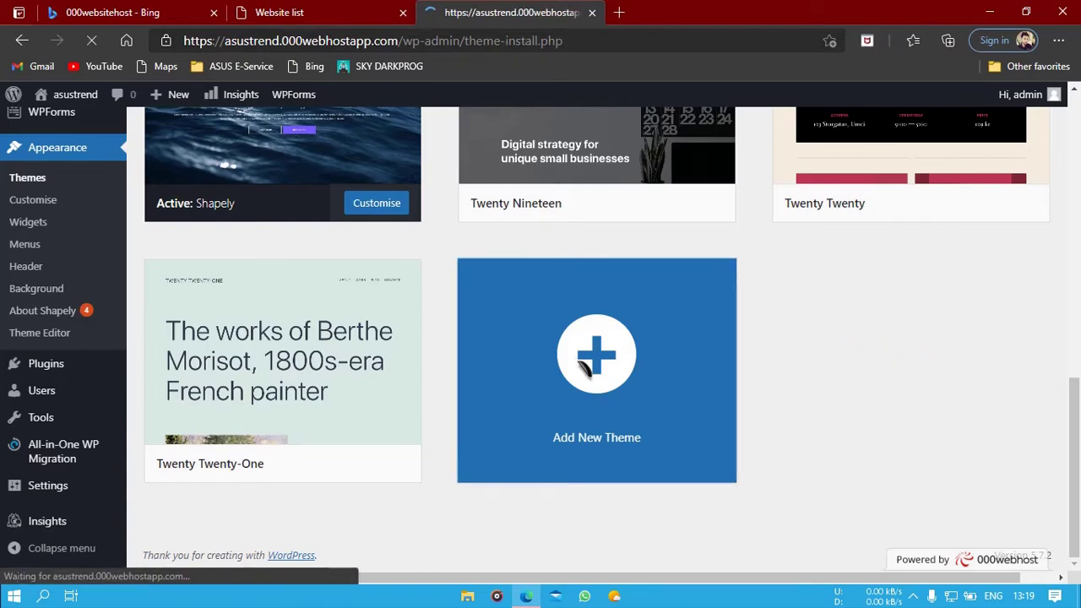
Search the available WordPress themes for "astra"
scroll(583, 365, "down", 1)
scroll(577, 363, "down", 4)
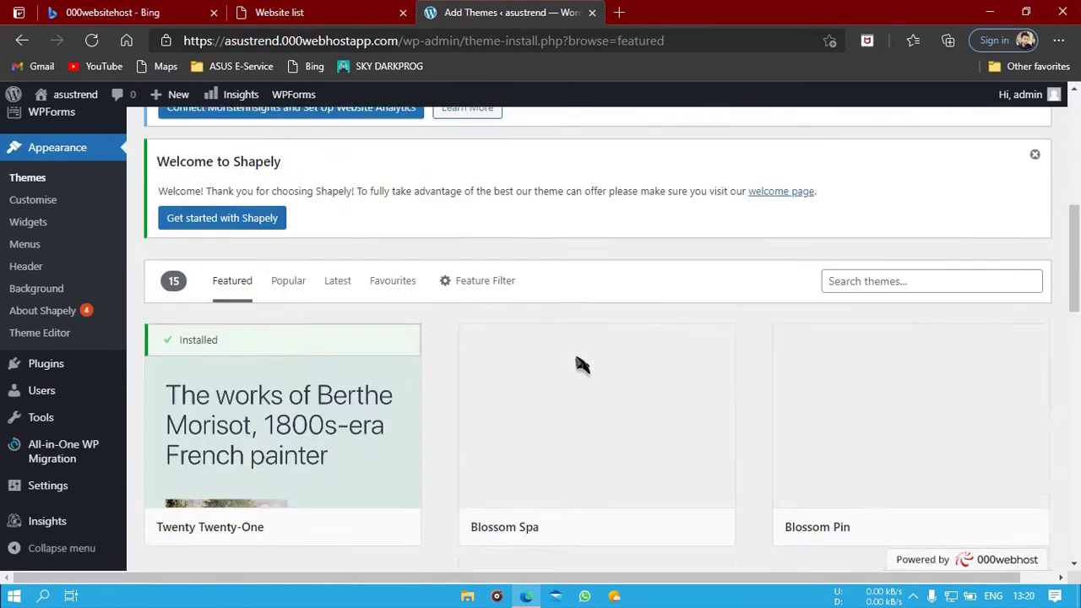
scroll(873, 329, "up", 1)
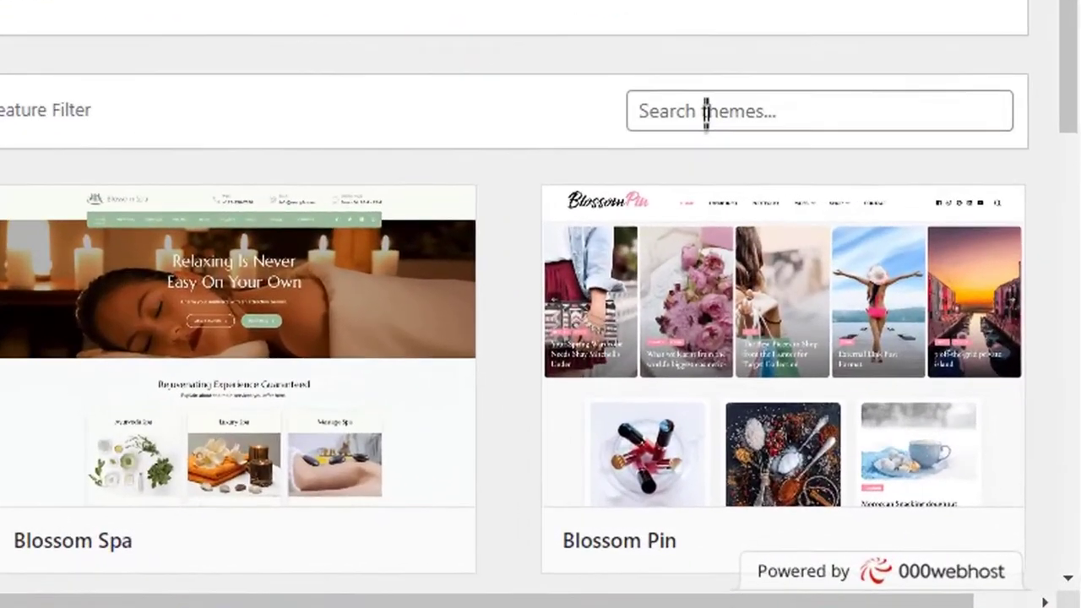
left_click(869, 296)
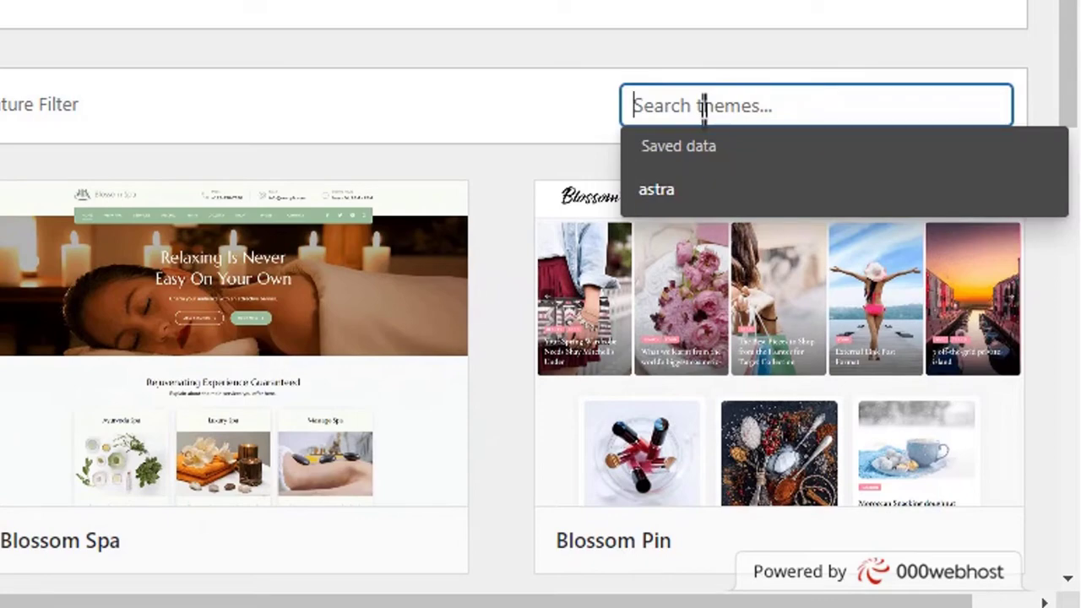
type("astra")
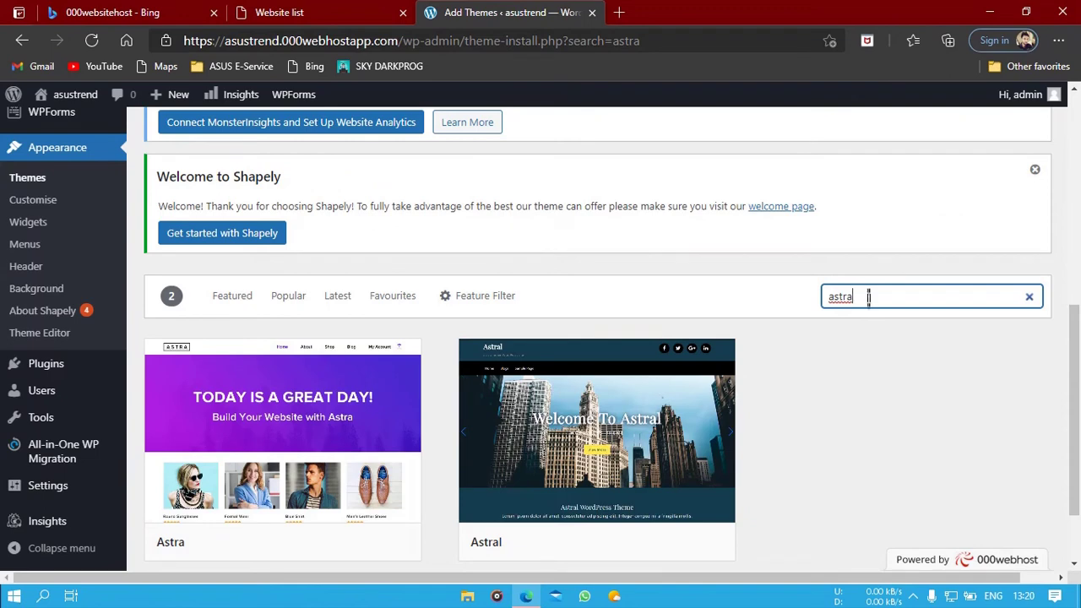
scroll(907, 327, "down", 2)
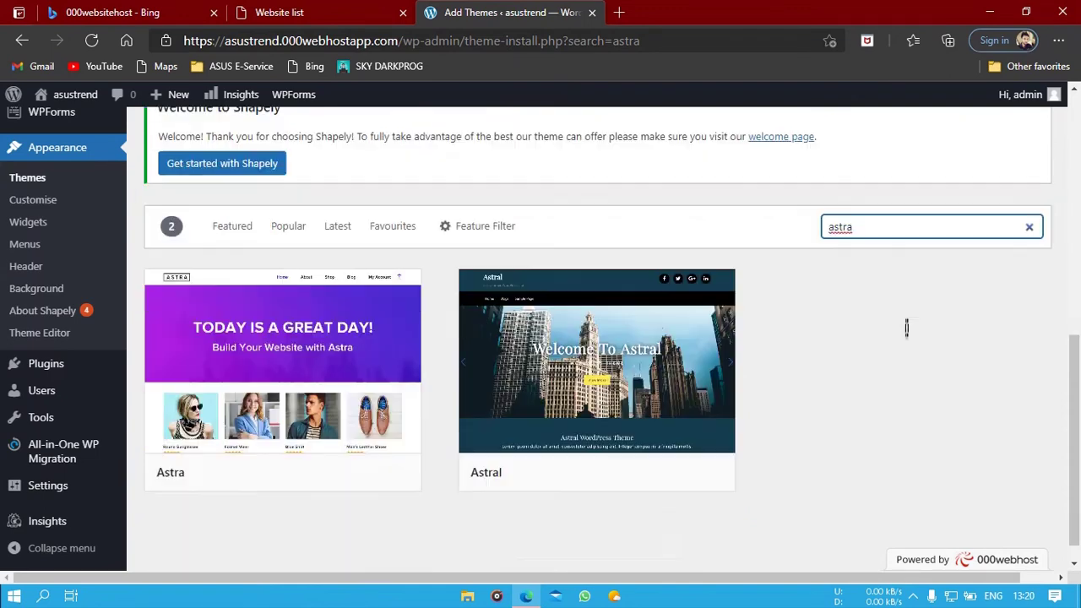
mouse_move(1080, 396)
left_mouse_down()
mouse_move(1080, 367)
mouse_move(1079, 377)
left_mouse_up()
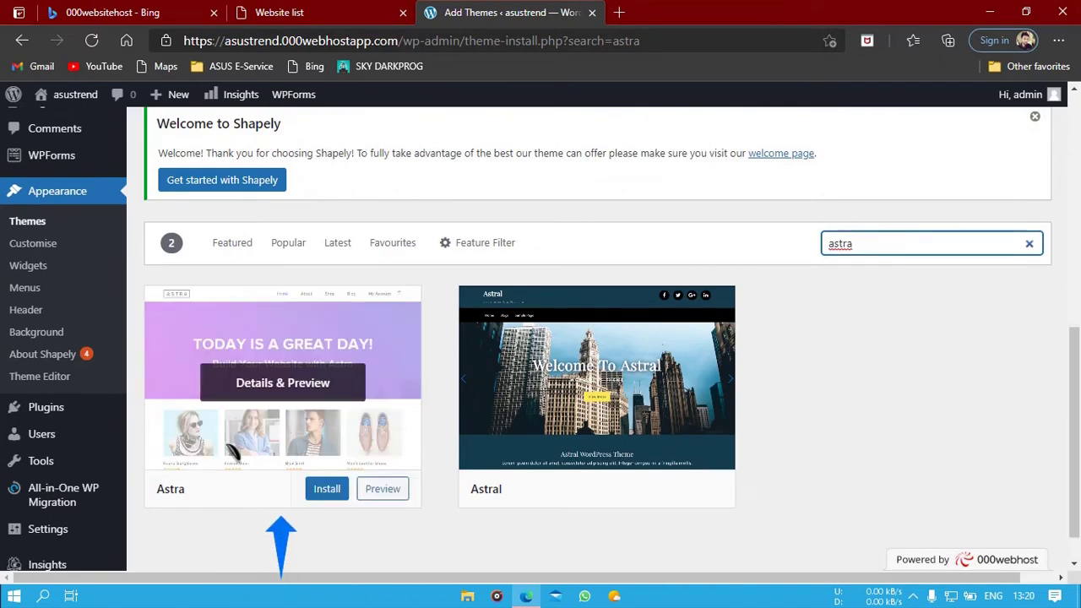
Preview the Astra theme, look through its demo page, and close the preview
left_click(279, 419)
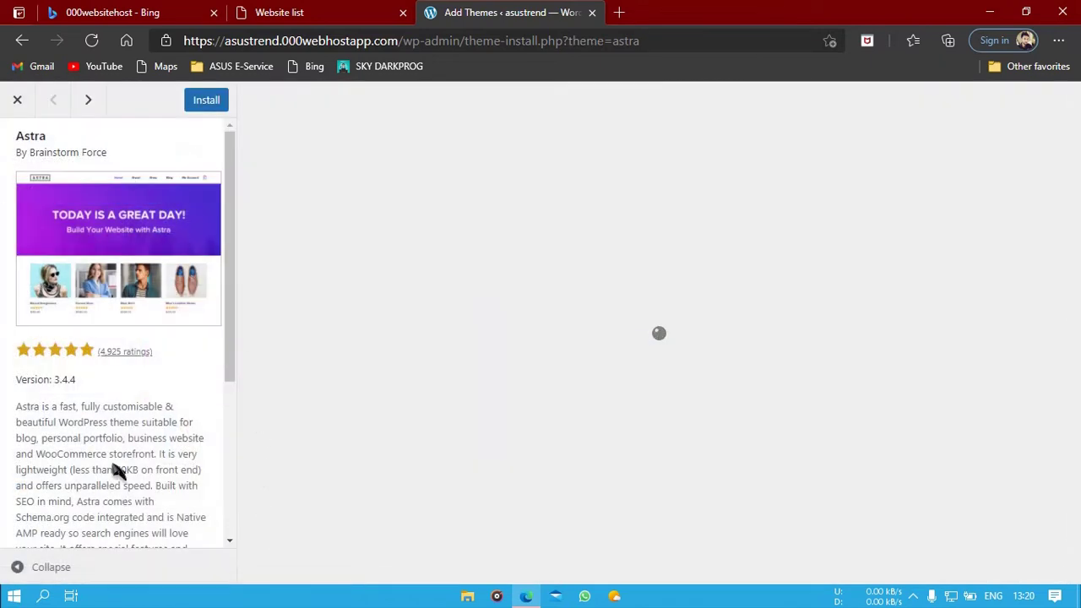
left_click(17, 100)
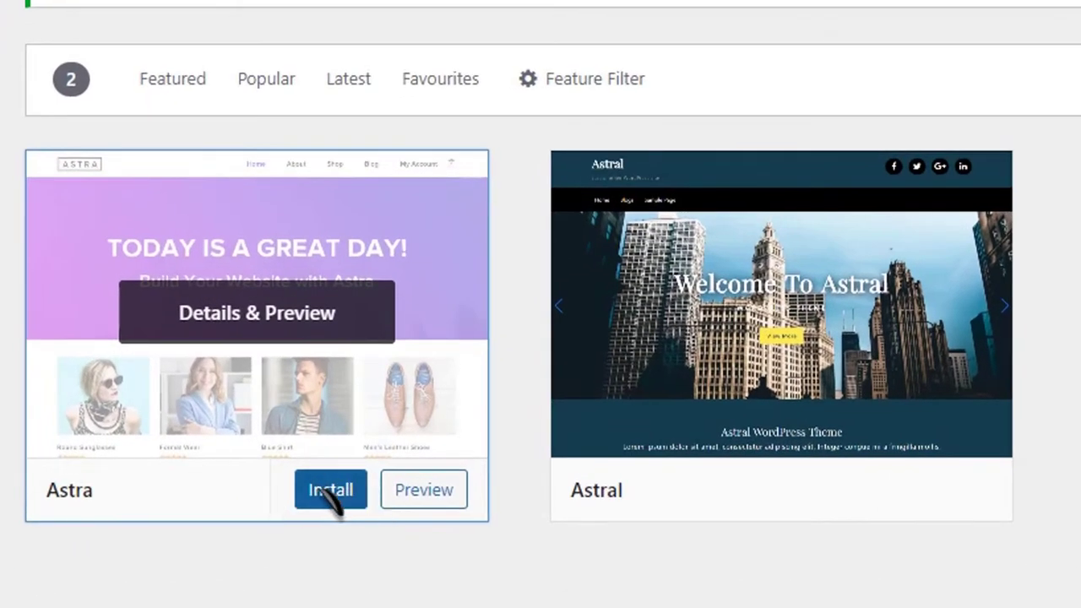
left_click(426, 492)
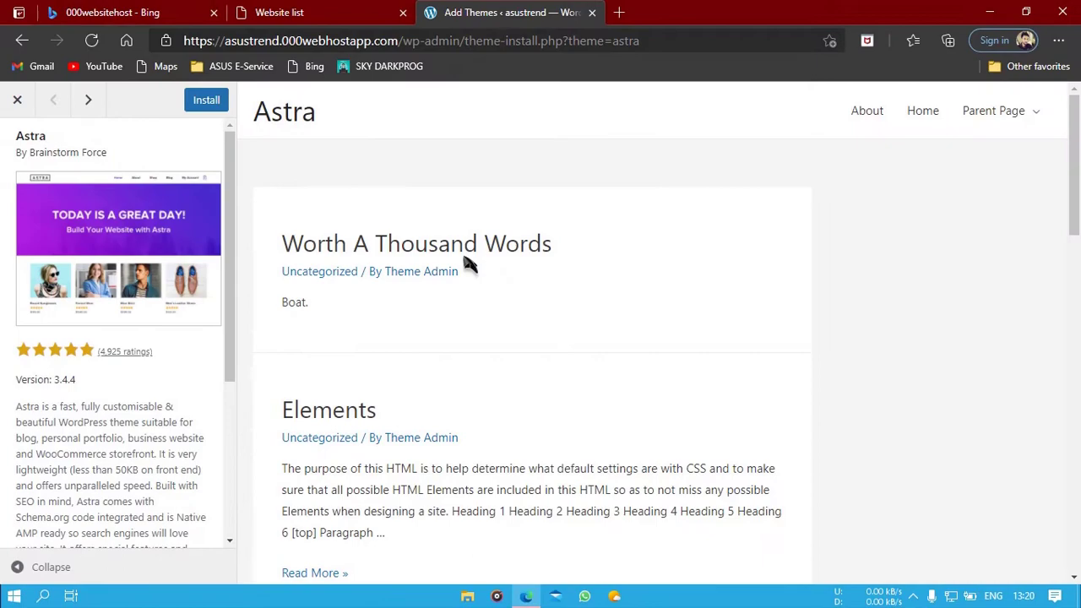
scroll(401, 471, "down", 15)
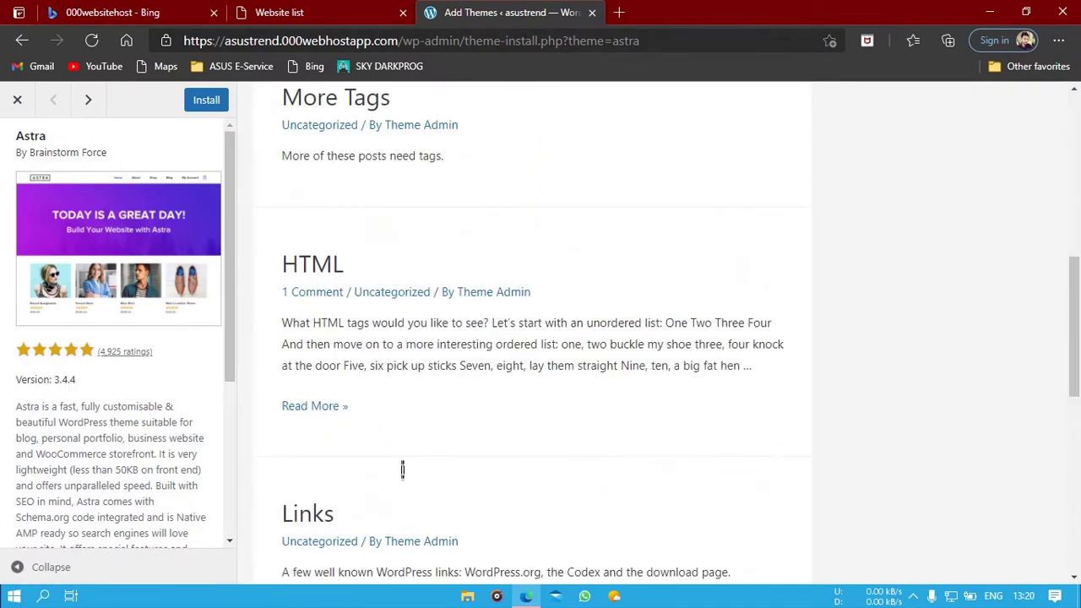
scroll(398, 457, "up", 15)
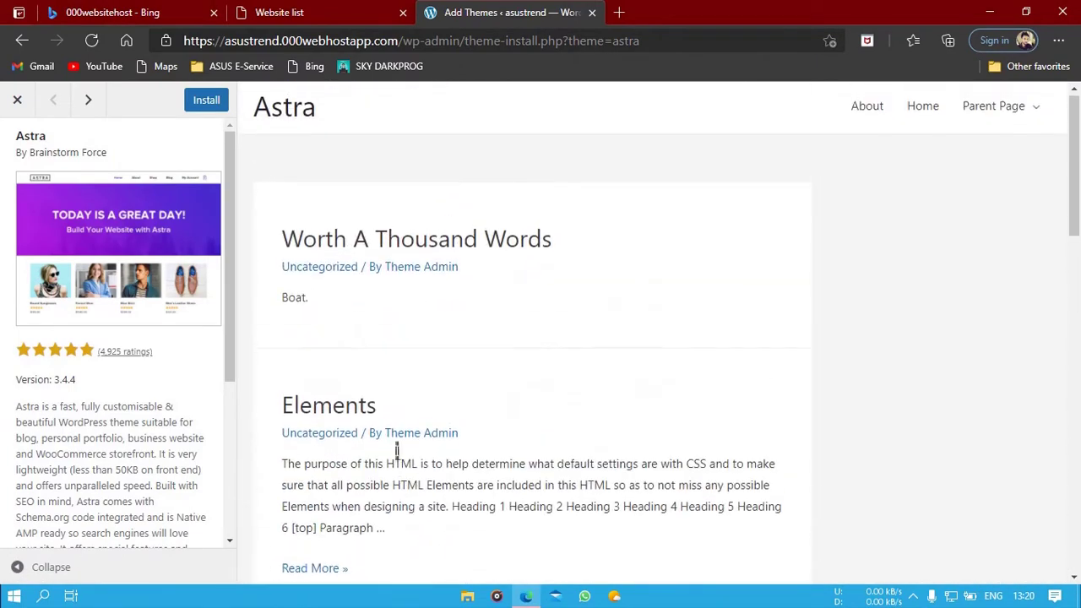
left_click(17, 100)
Install the Astra theme and activate it on the site
left_click(316, 490)
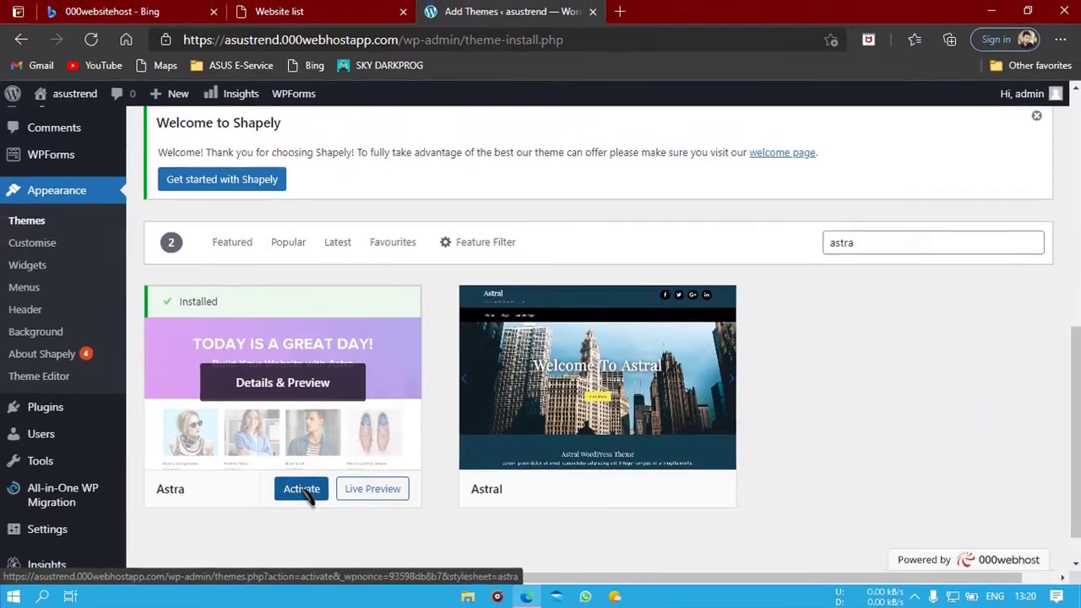
left_click(311, 508)
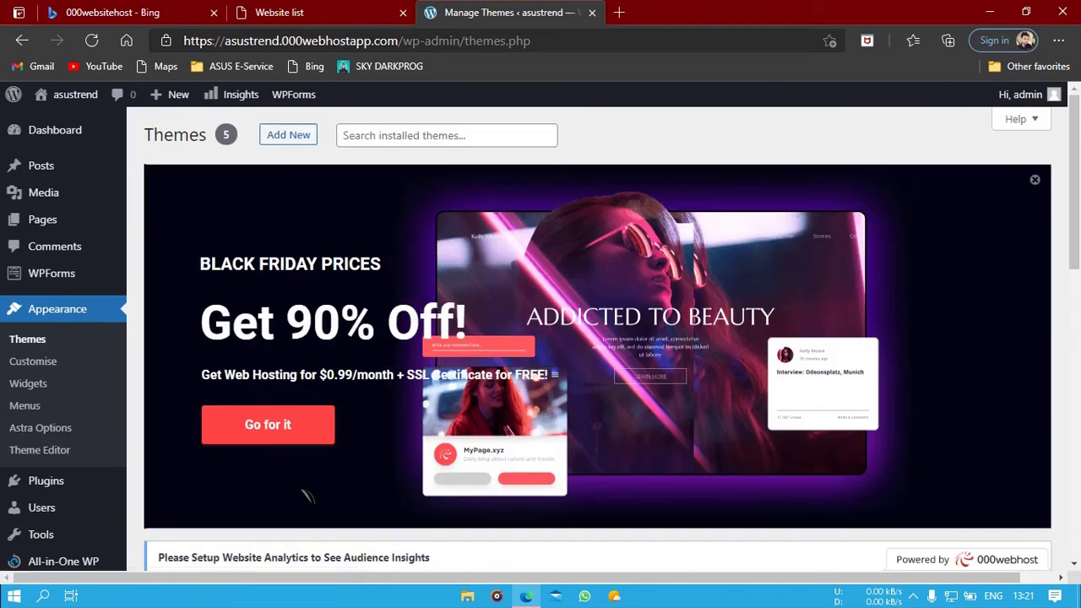
Get started with Astra's ready-made starter templates from the theme's thank-you notice
scroll(452, 498, "down", 3)
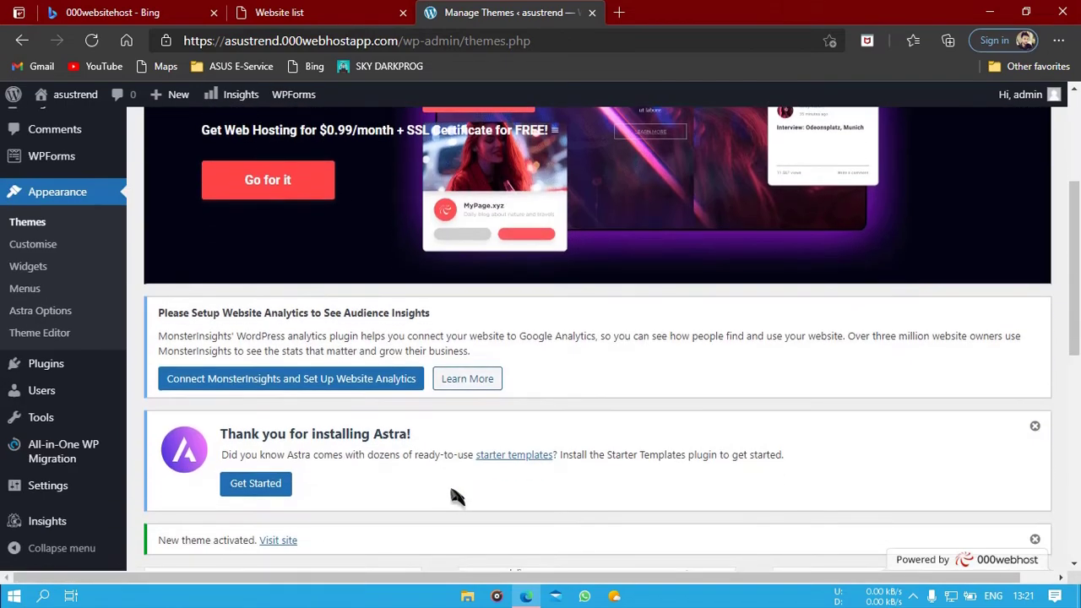
left_click_drag(1078, 235, 1078, 252)
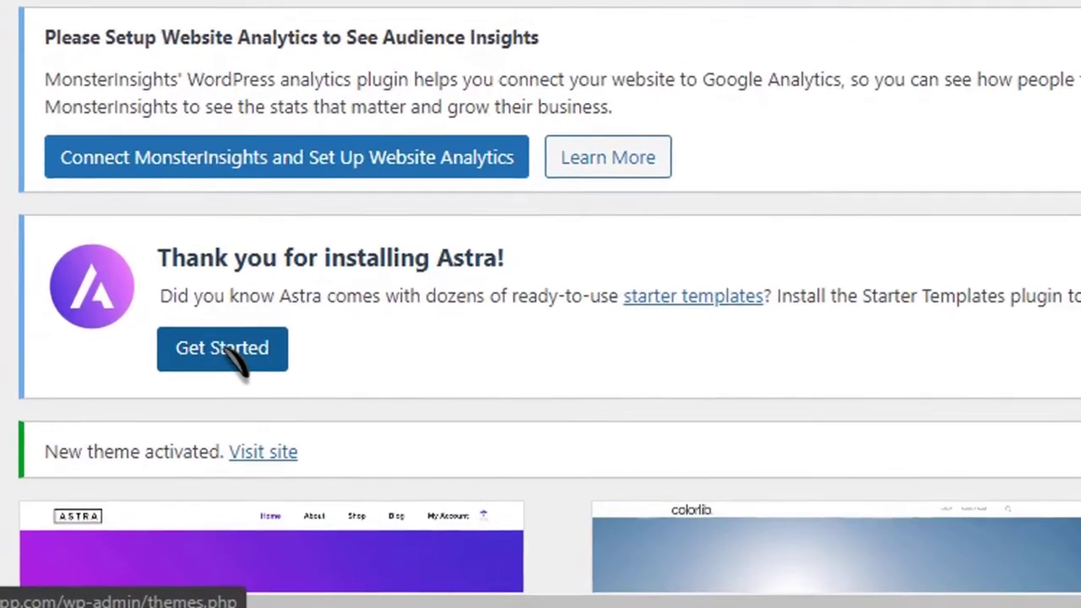
left_click(234, 351)
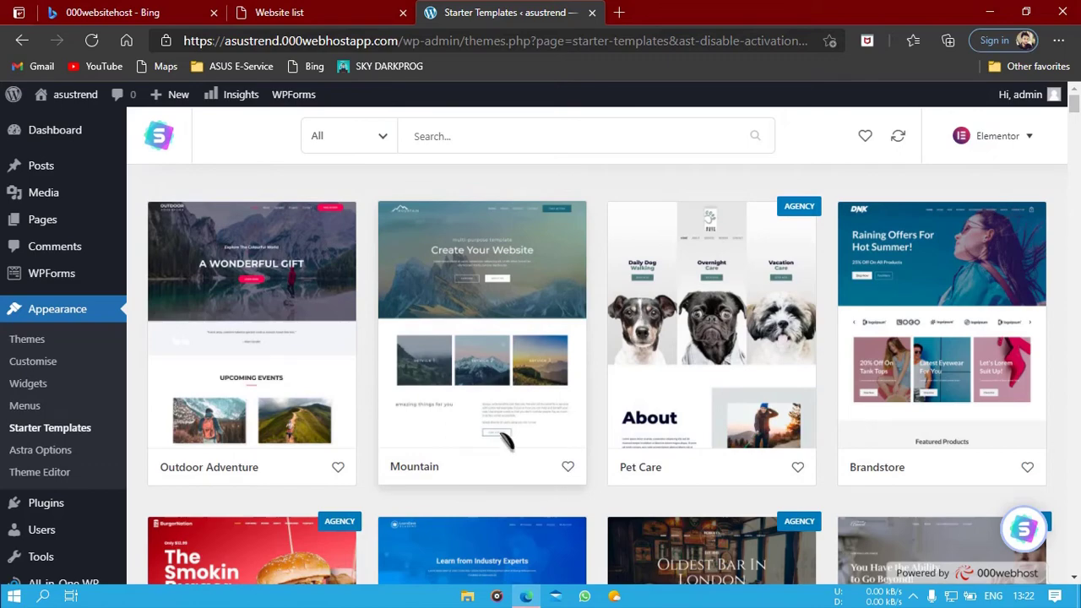
Browse the starter template gallery for a suitable website design
scroll(553, 460, "down", 10)
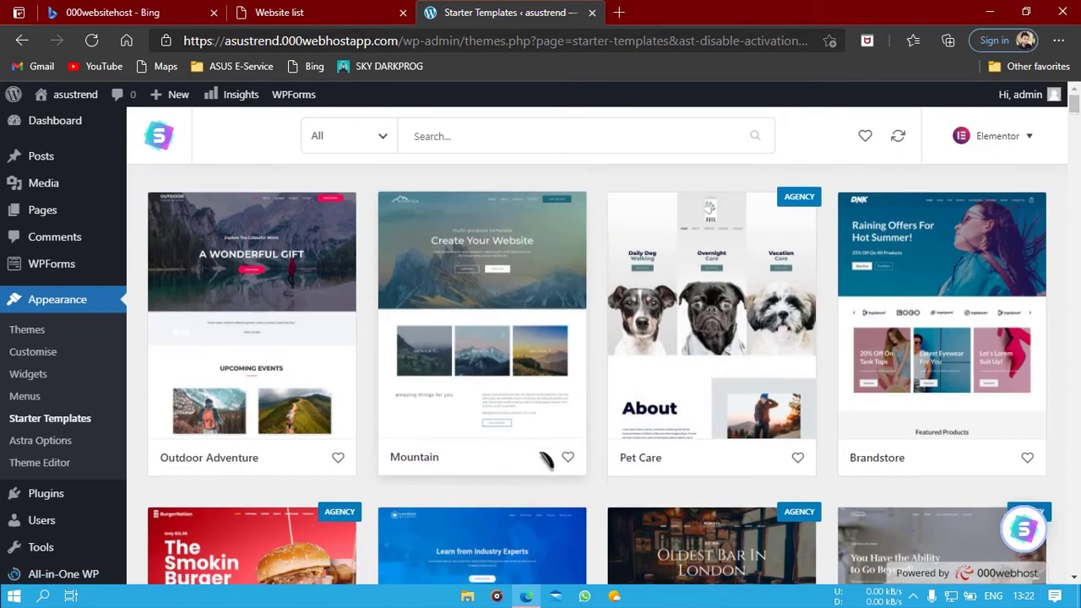
scroll(545, 461, "up", 10)
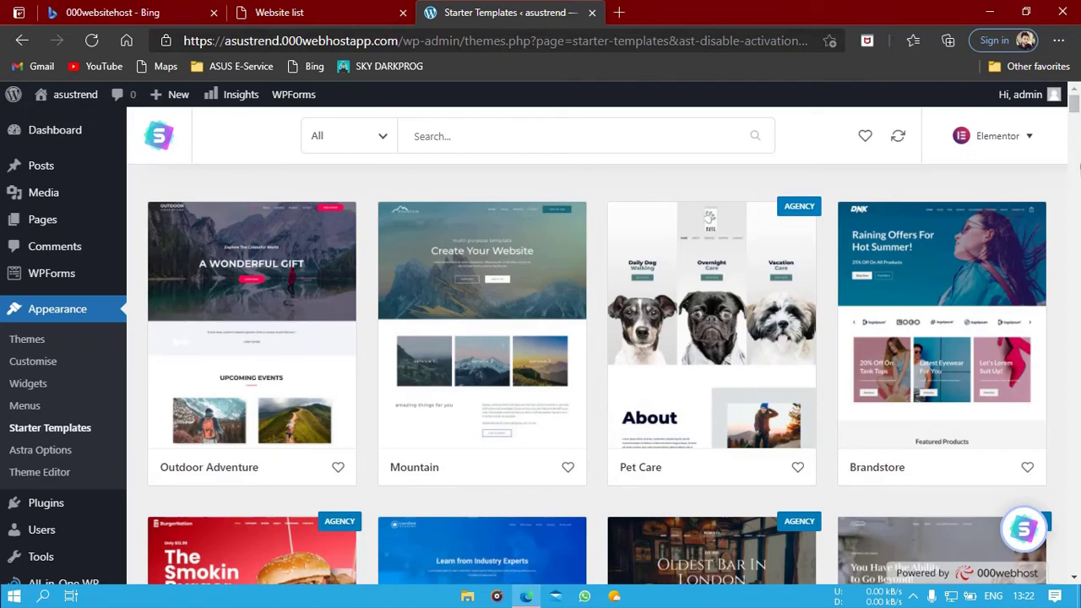
scroll(938, 211, "down", 10)
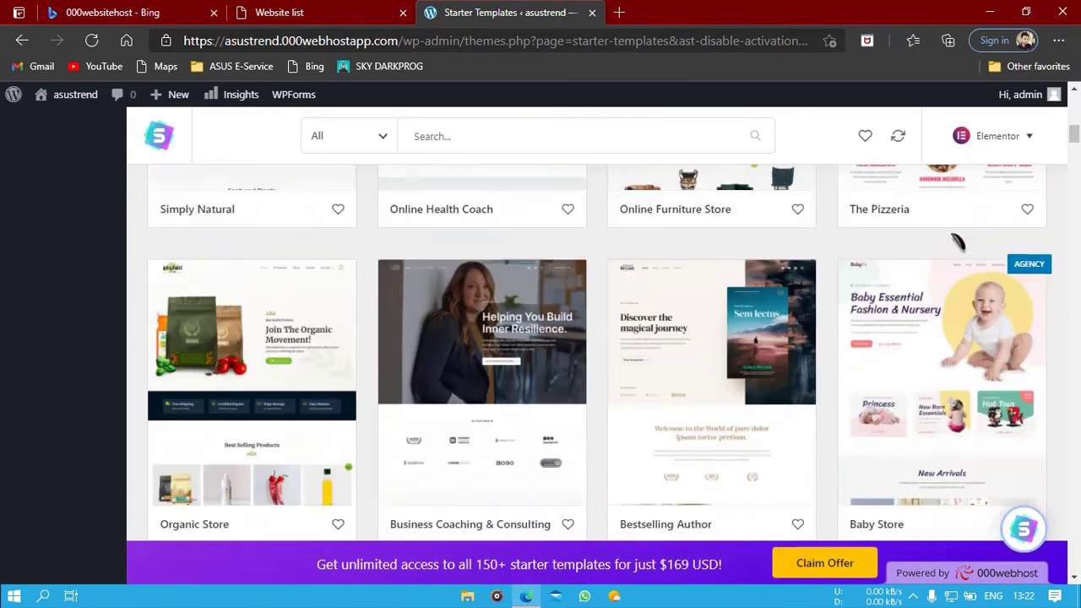
scroll(957, 243, "down", 15)
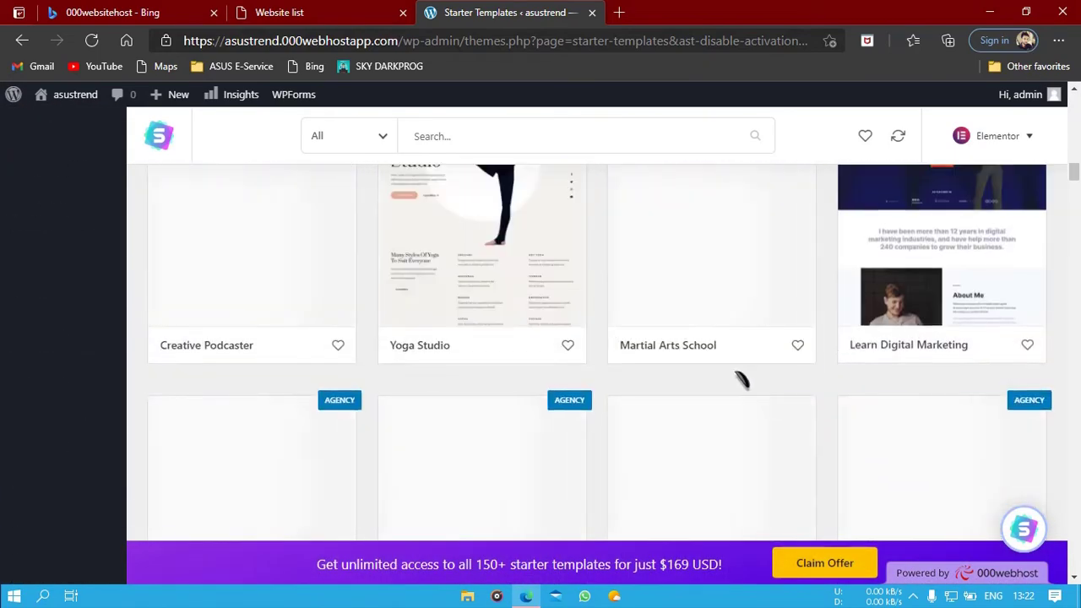
scroll(741, 397, "down", 3)
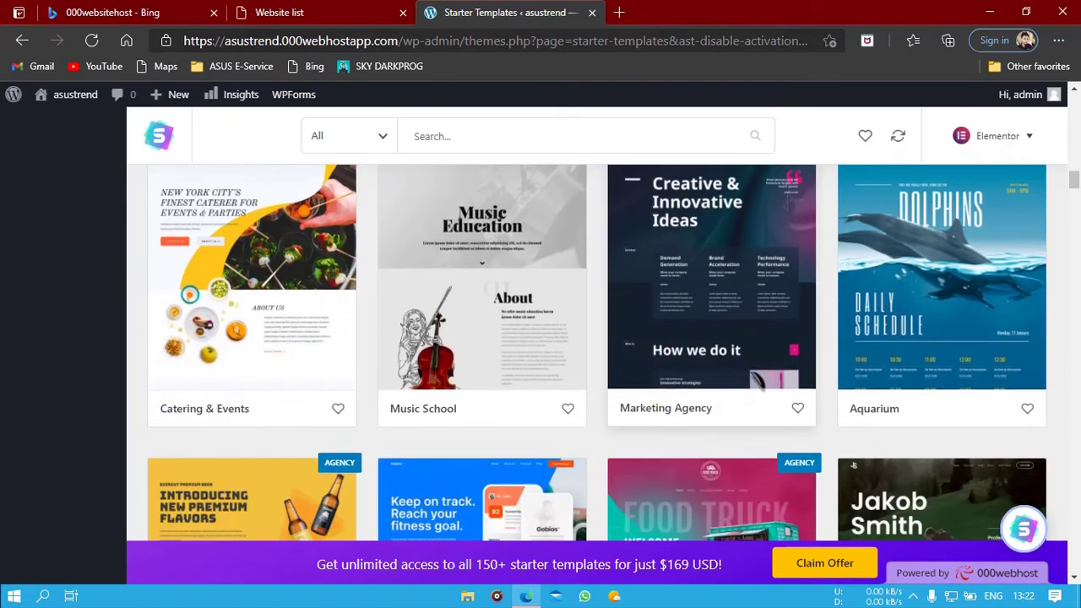
scroll(747, 372, "up", 5)
scroll(735, 363, "down", 4)
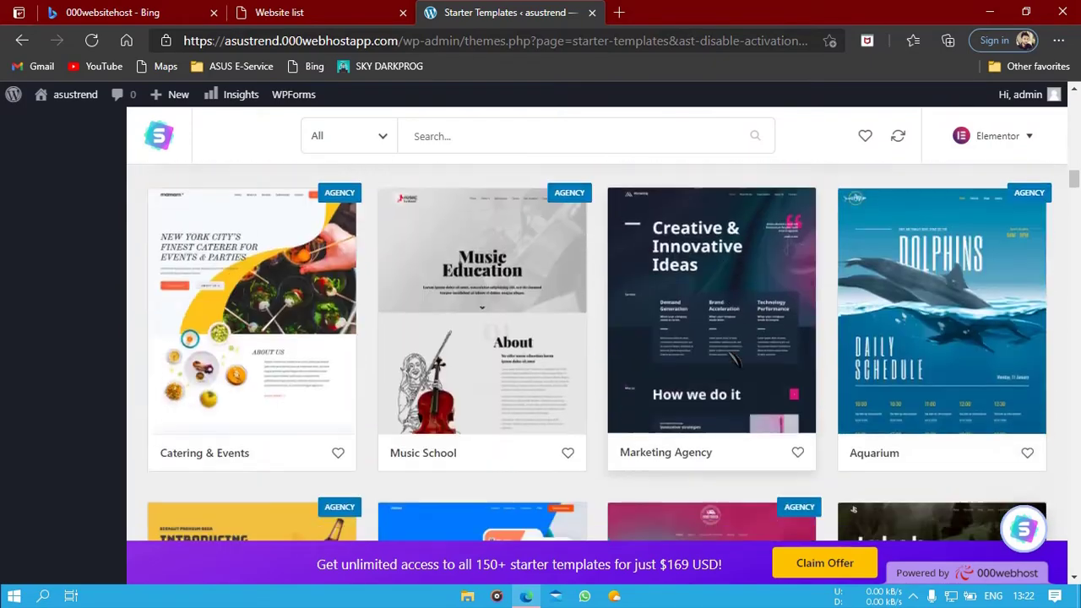
scroll(734, 358, "down", 3)
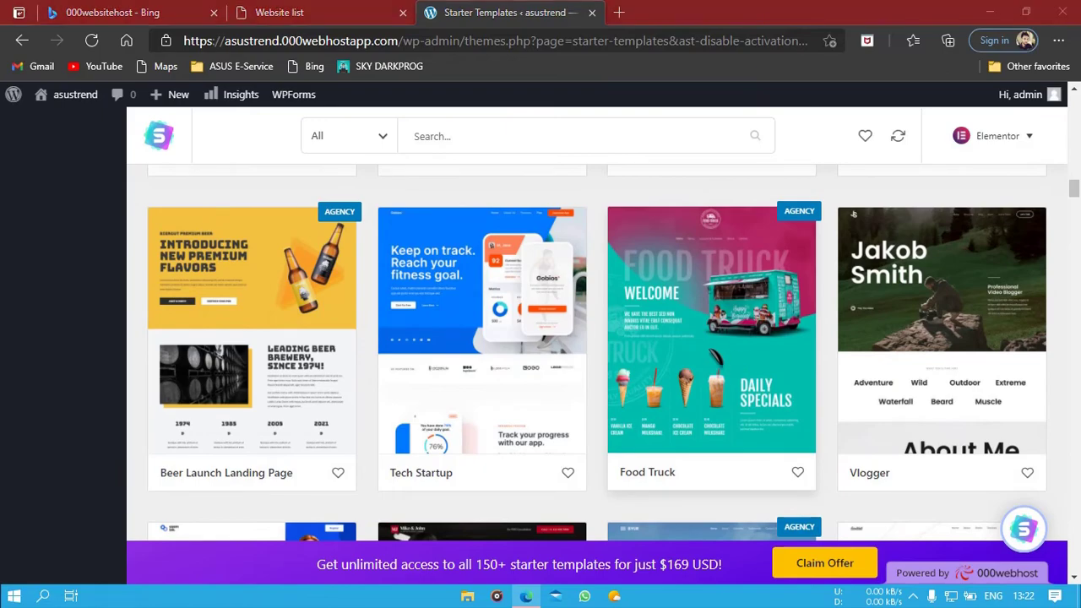
scroll(596, 355, "down", 15)
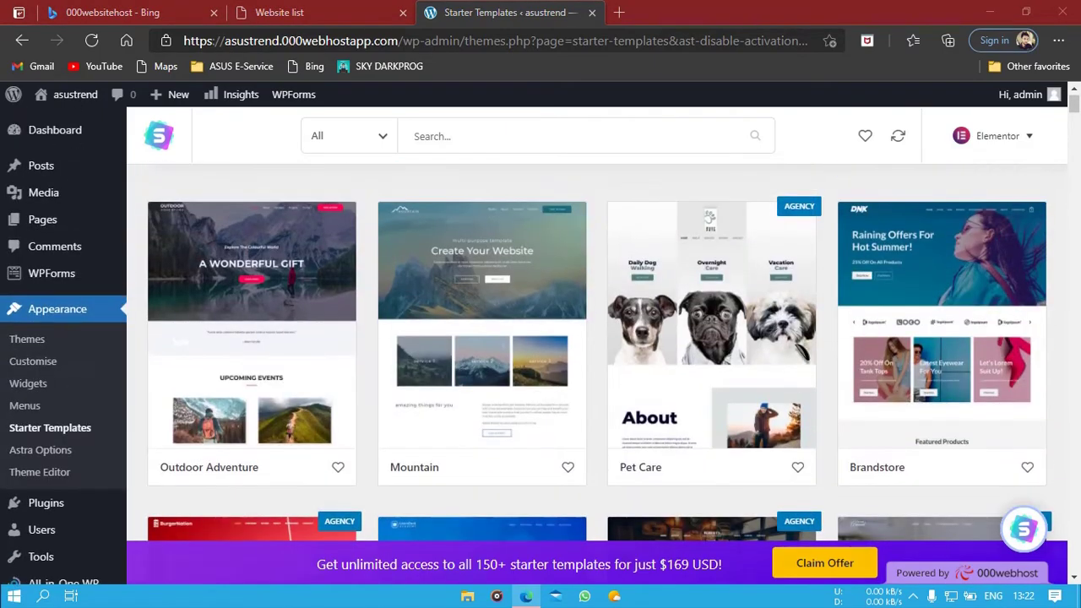
left_click_drag(1077, 124, 1077, 179)
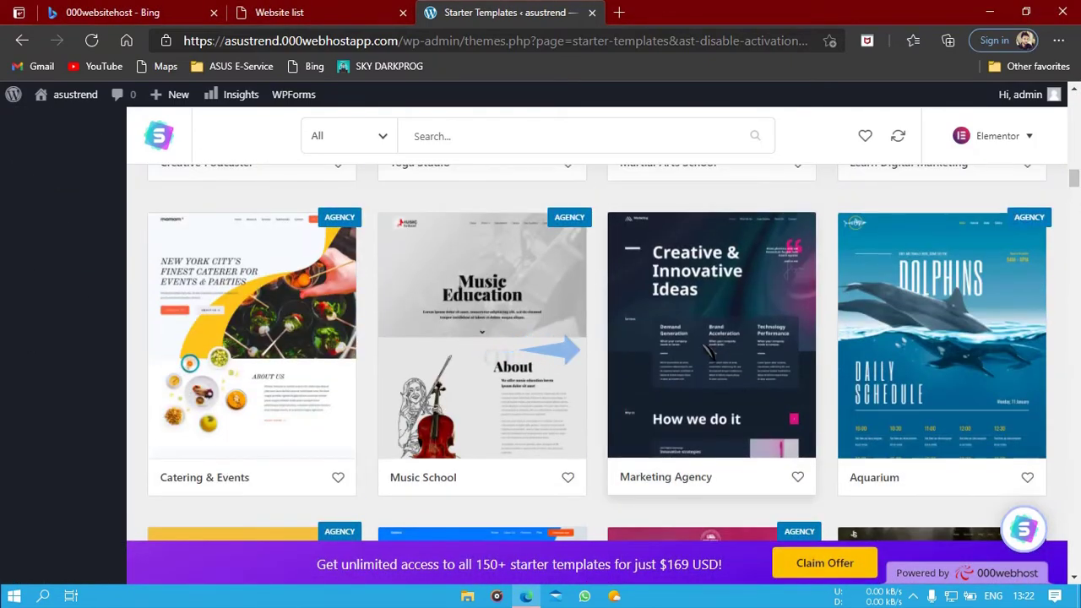
Open the Marketing Agency starter template and choose to import the complete site
left_click(729, 331)
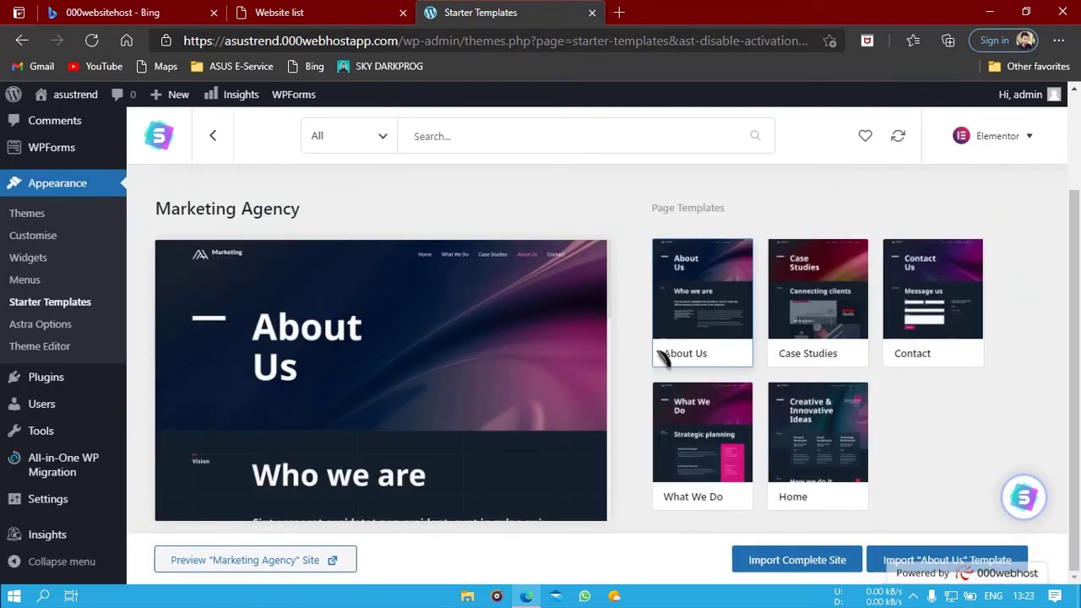
scroll(665, 359, "up", 2)
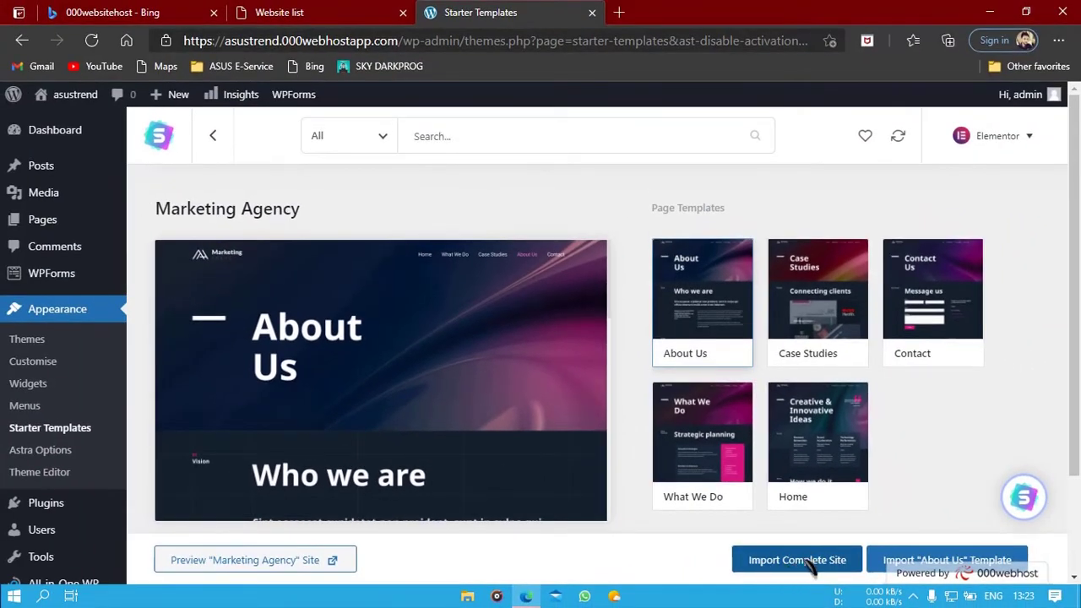
left_click(809, 566)
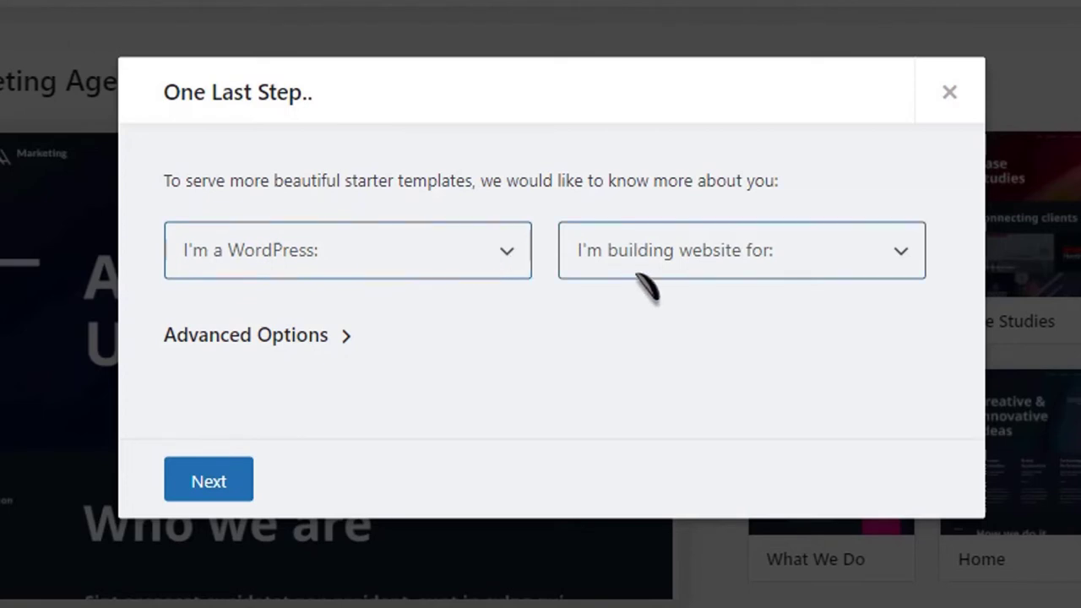
Set the WordPress level to Beginner and the website's purpose to Myself/My company, and continue the import
left_click(470, 249)
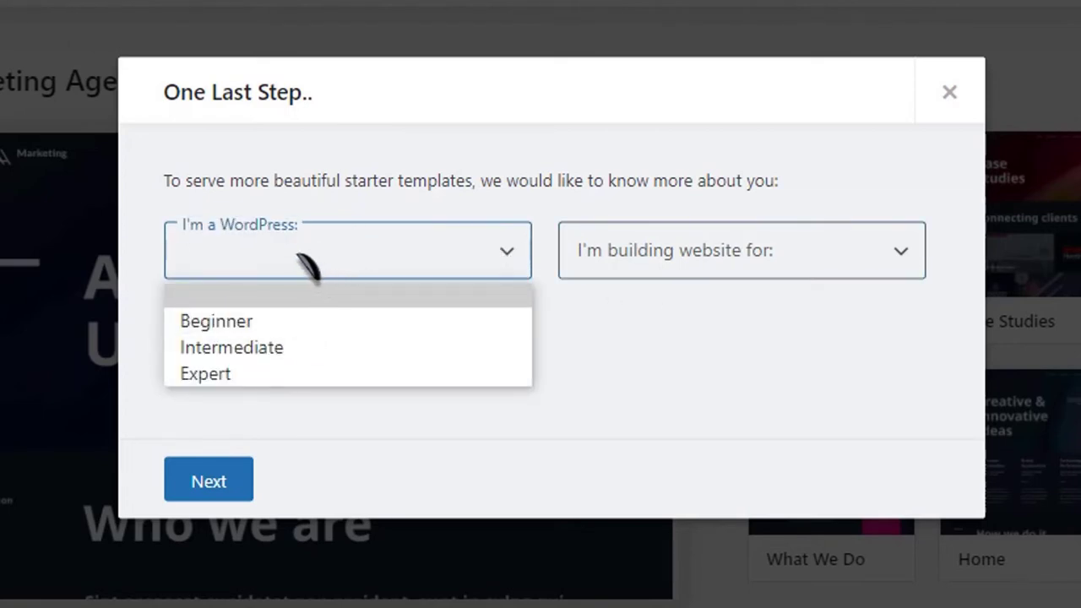
left_click(288, 326)
left_click(910, 270)
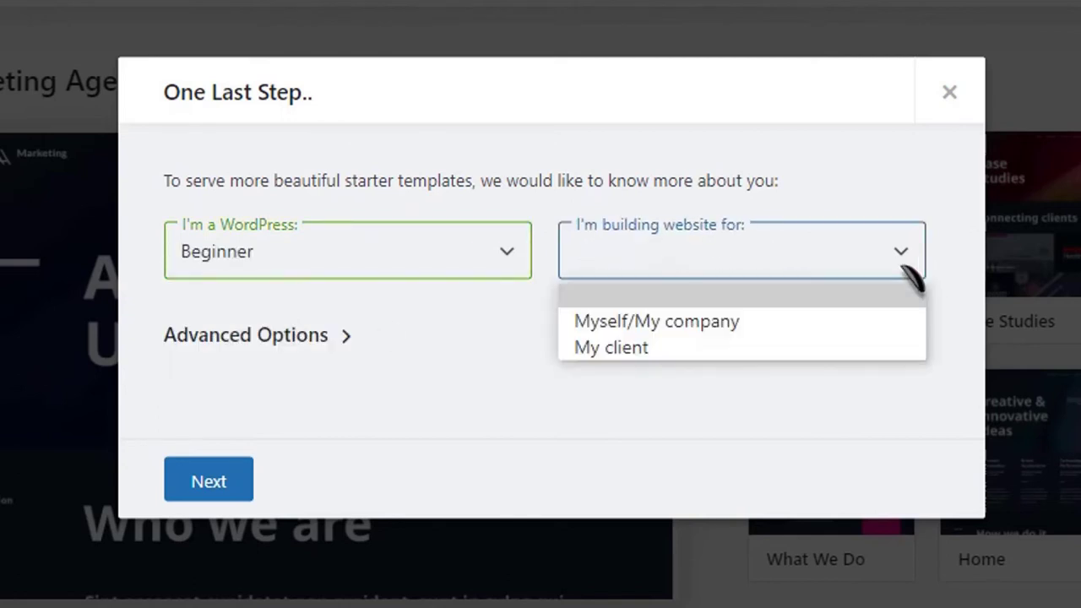
left_click(686, 329)
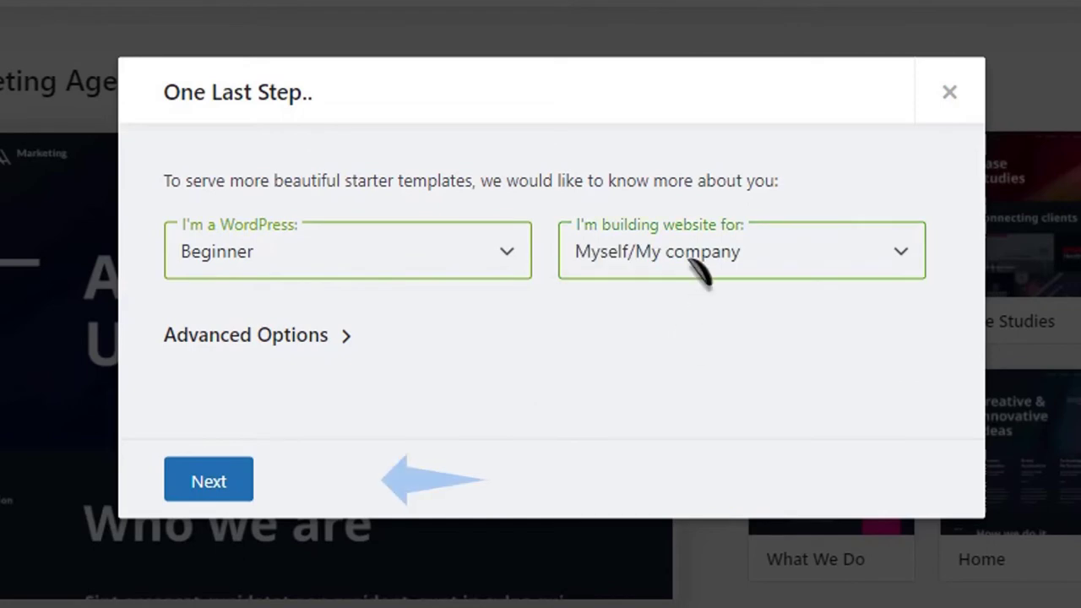
left_click(223, 481)
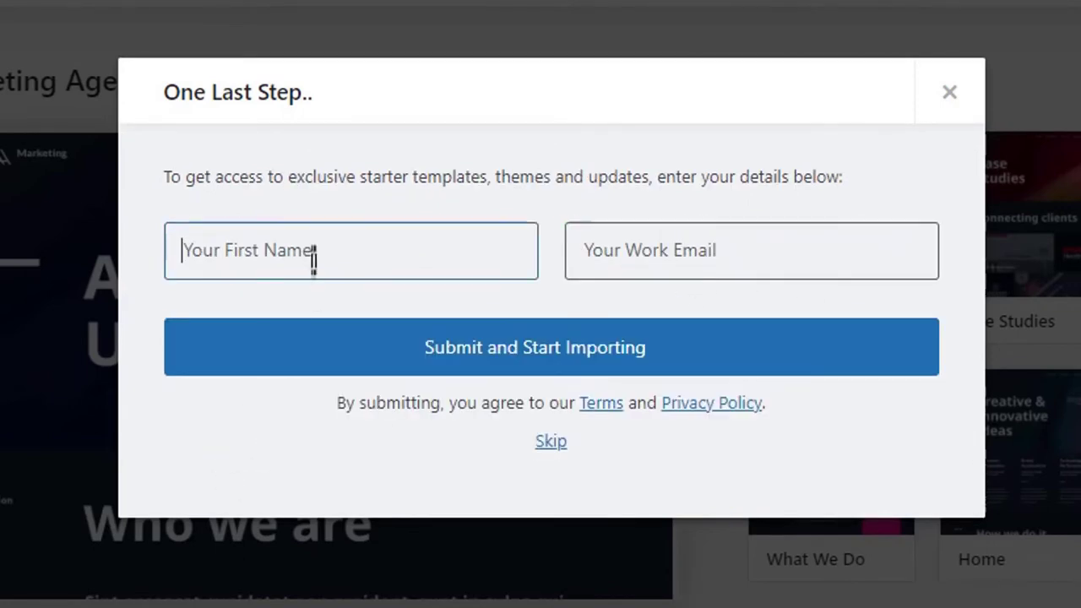
Enter the first name and work email, submit them, and proceed with importing the site
type("Harsh")
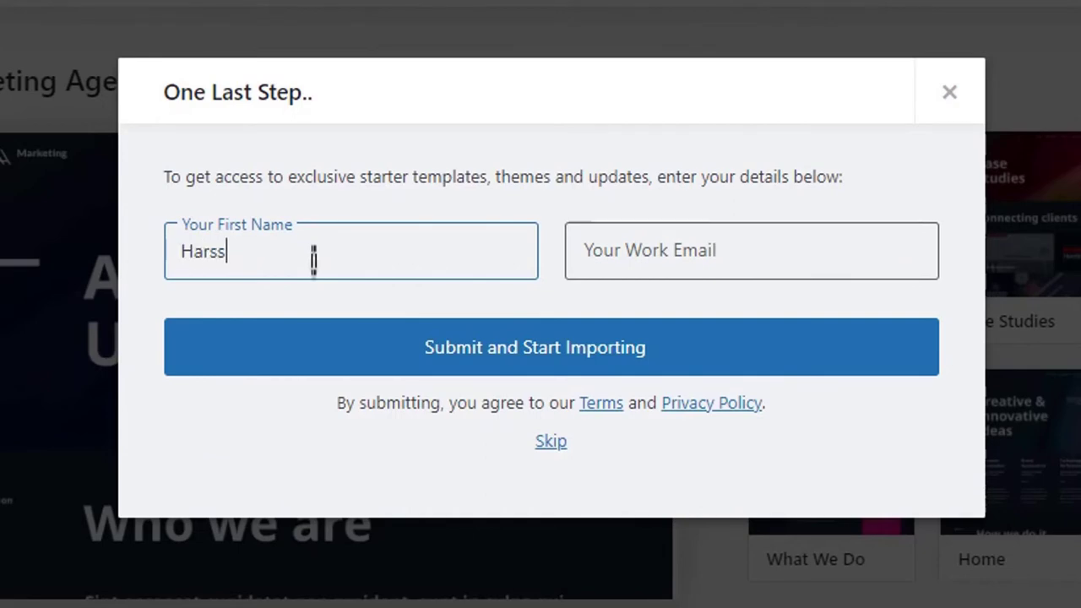
left_click(663, 259)
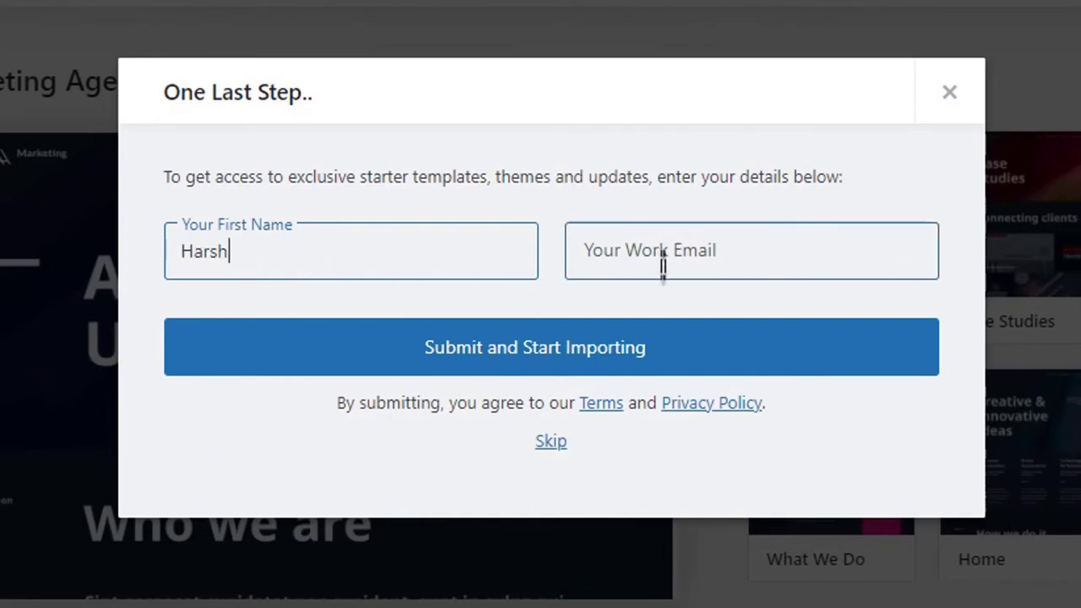
key("Down")
key("Down")
key("Return")
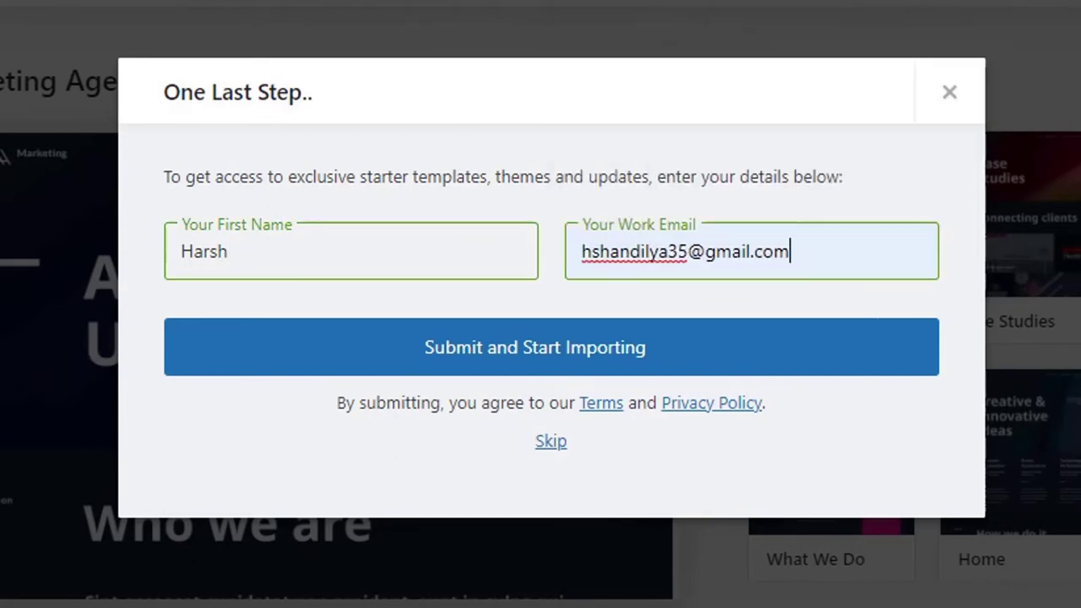
left_click(503, 359)
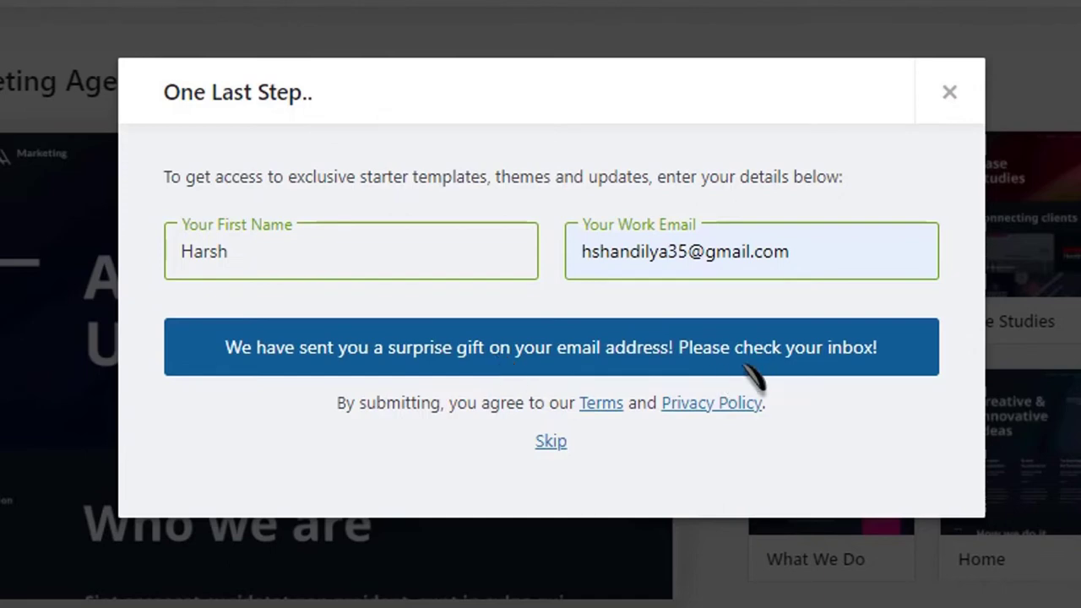
left_click(557, 442)
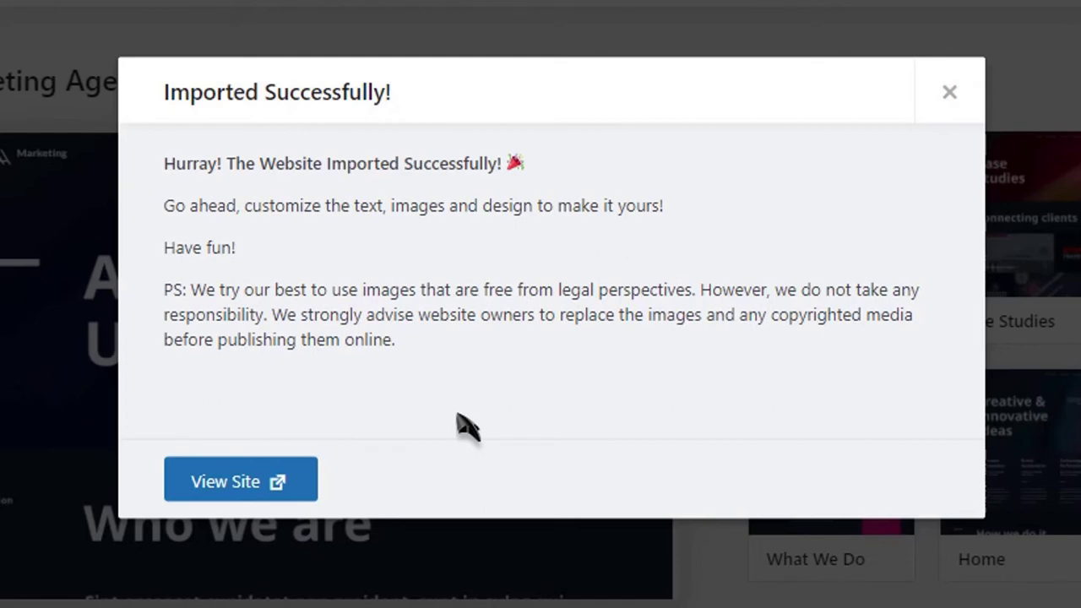
View the imported site, reload it, and look through its home page
left_click(205, 478)
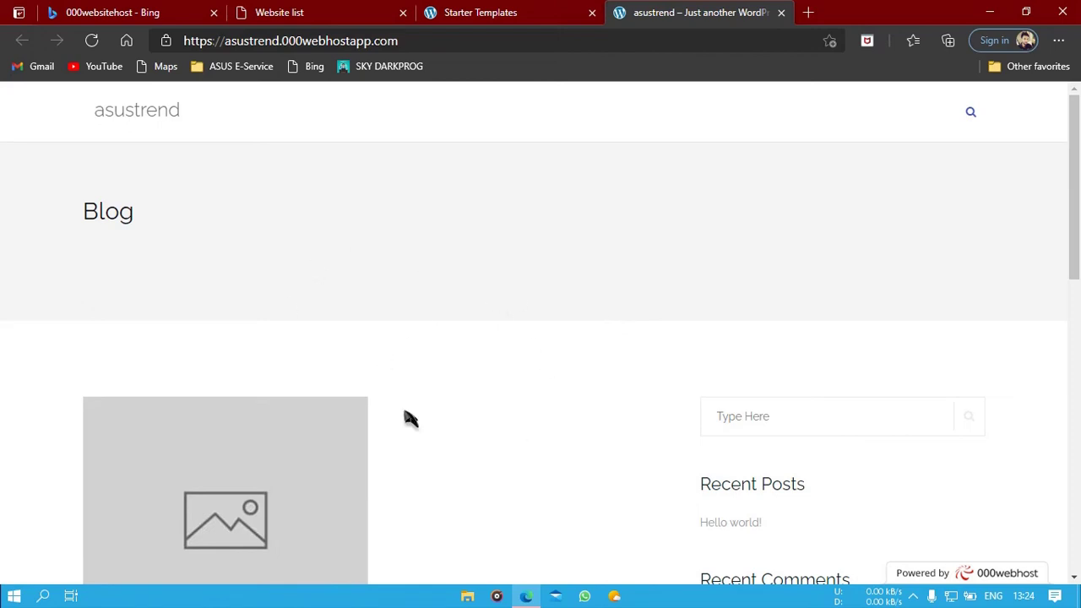
left_click(92, 42)
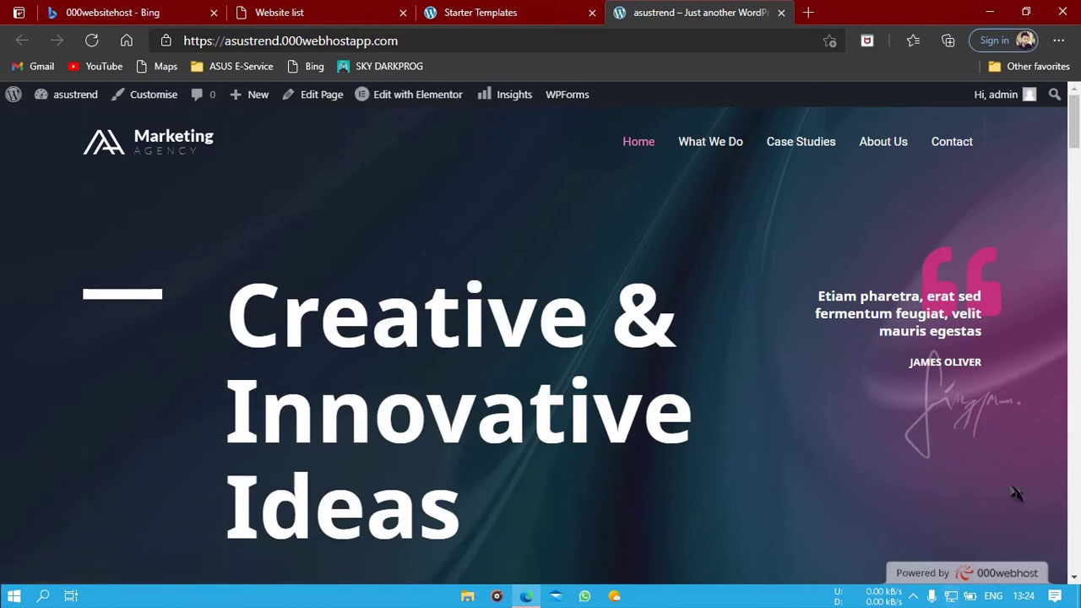
scroll(1078, 194, "down", 5)
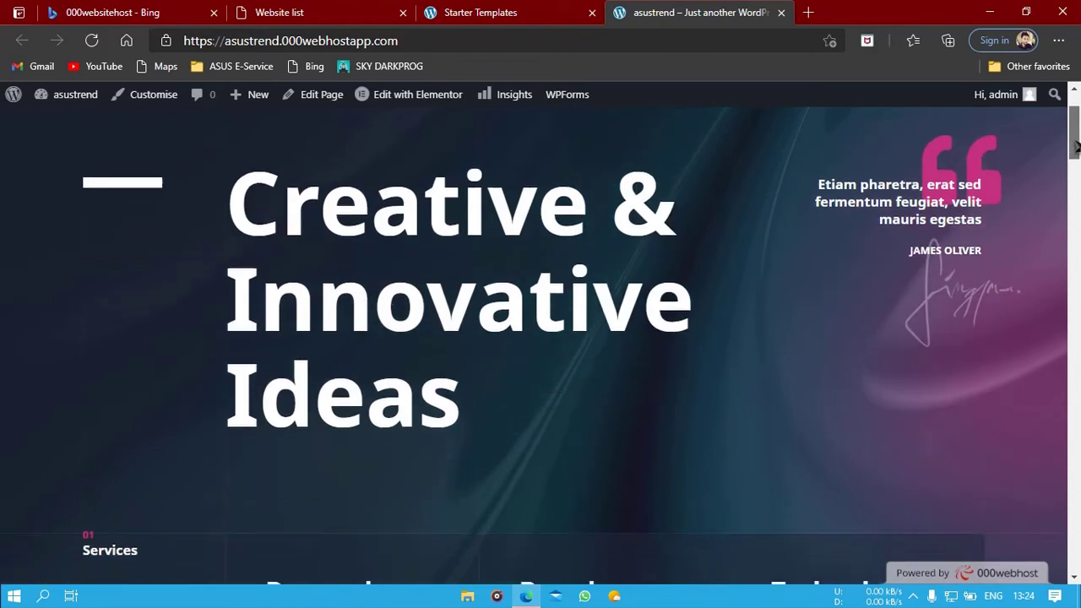
left_click_drag(1076, 174, 1075, 123)
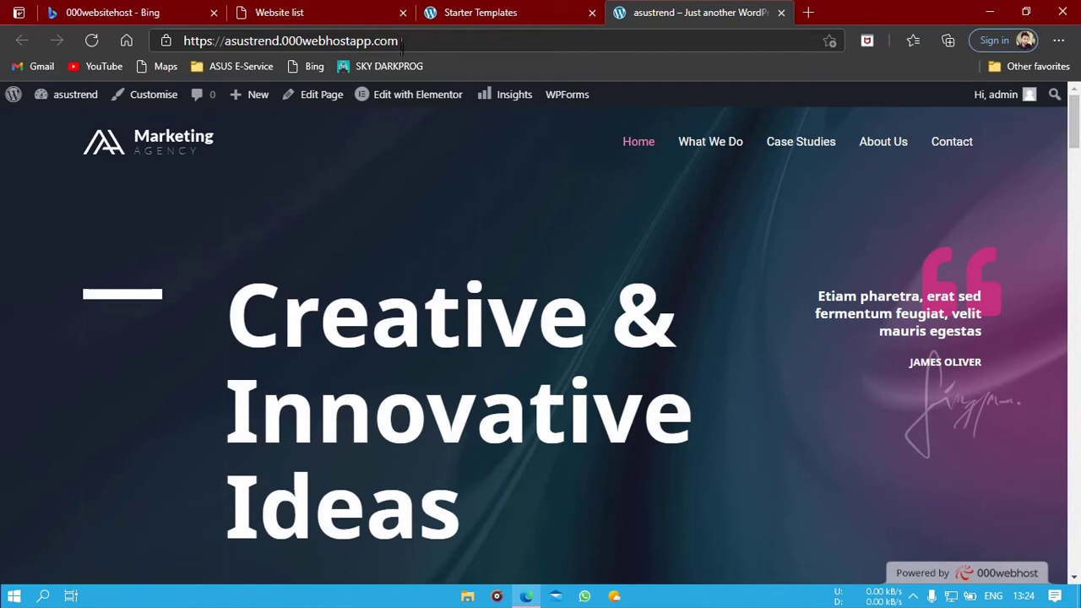
Examine the site's web address and look over the home page and its Home link
left_click_drag(396, 40, 216, 41)
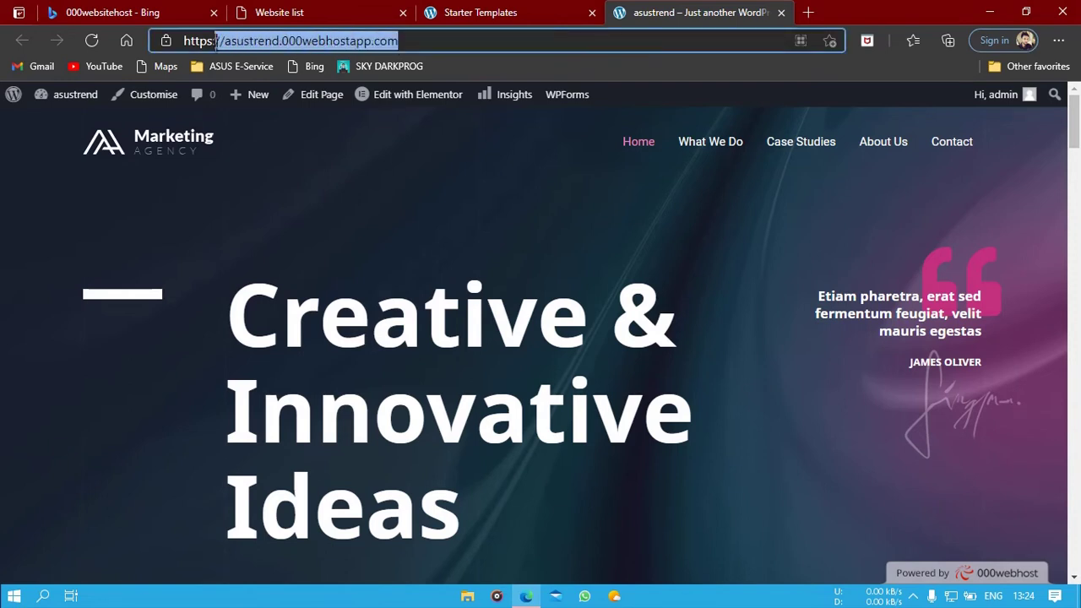
left_click(424, 40)
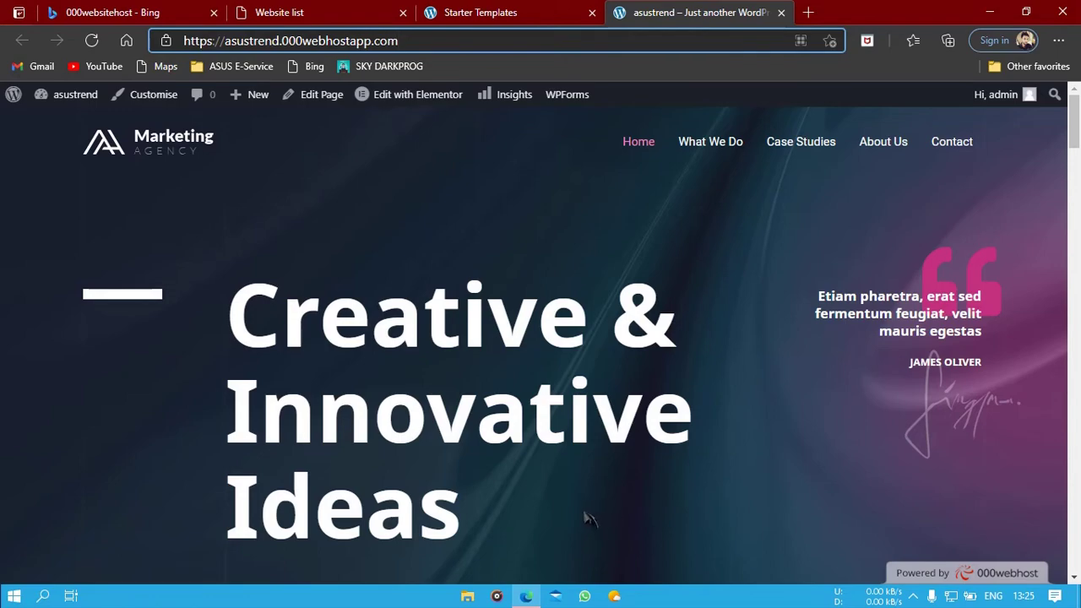
left_click_drag(1076, 129, 1075, 122)
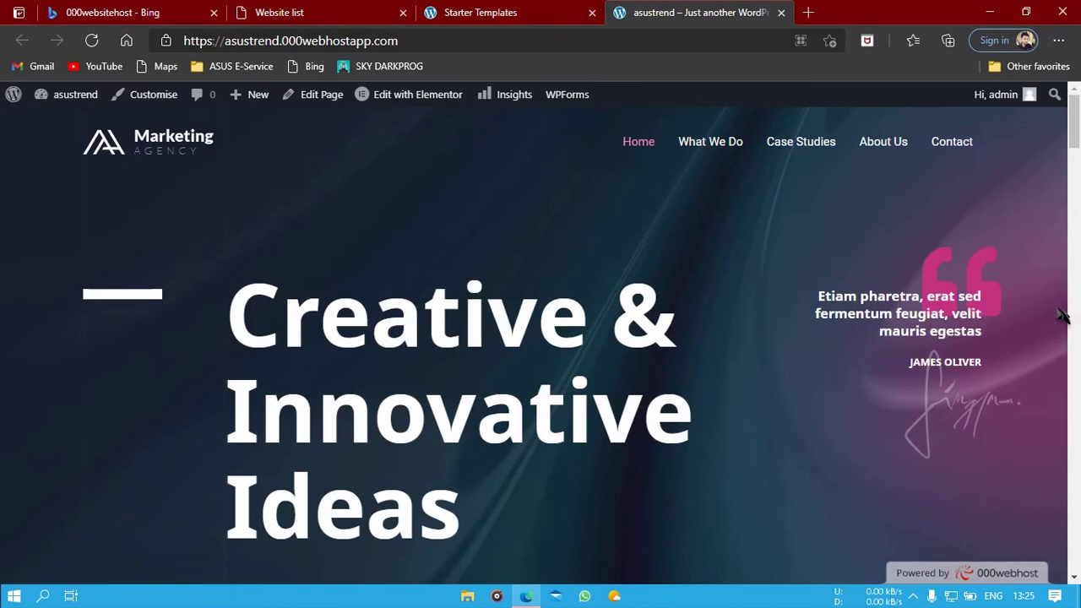
mouse_move(1076, 126)
left_mouse_down()
mouse_move(1075, 148)
mouse_move(1076, 127)
left_mouse_up()
left_click(641, 145)
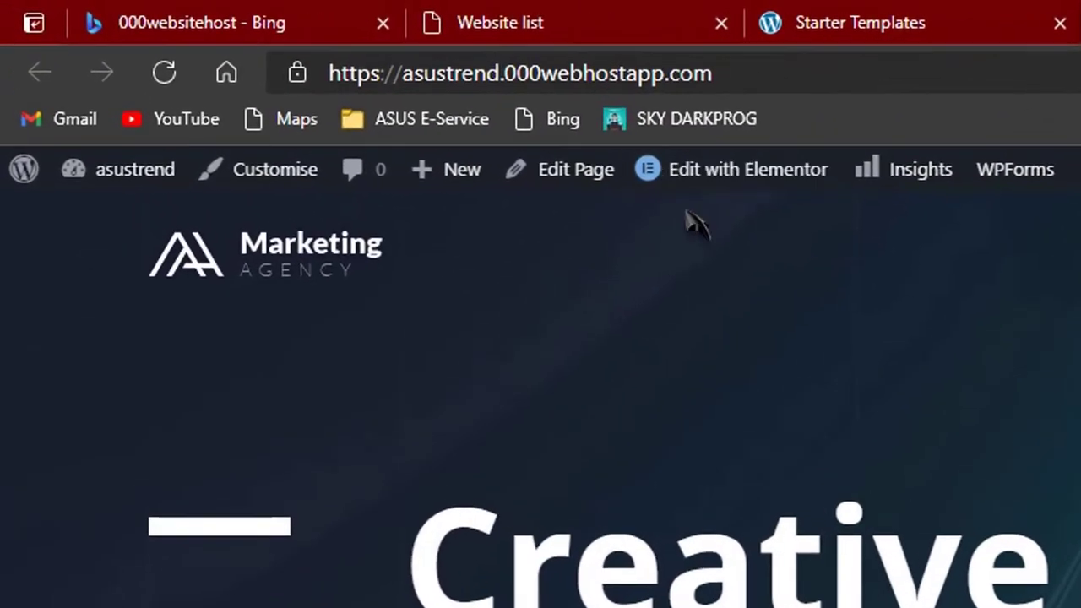
Open the home page for editing with Elementor, continuing past the browser's unsafe-site warning, and look over its sections
mouse_move(408, 95)
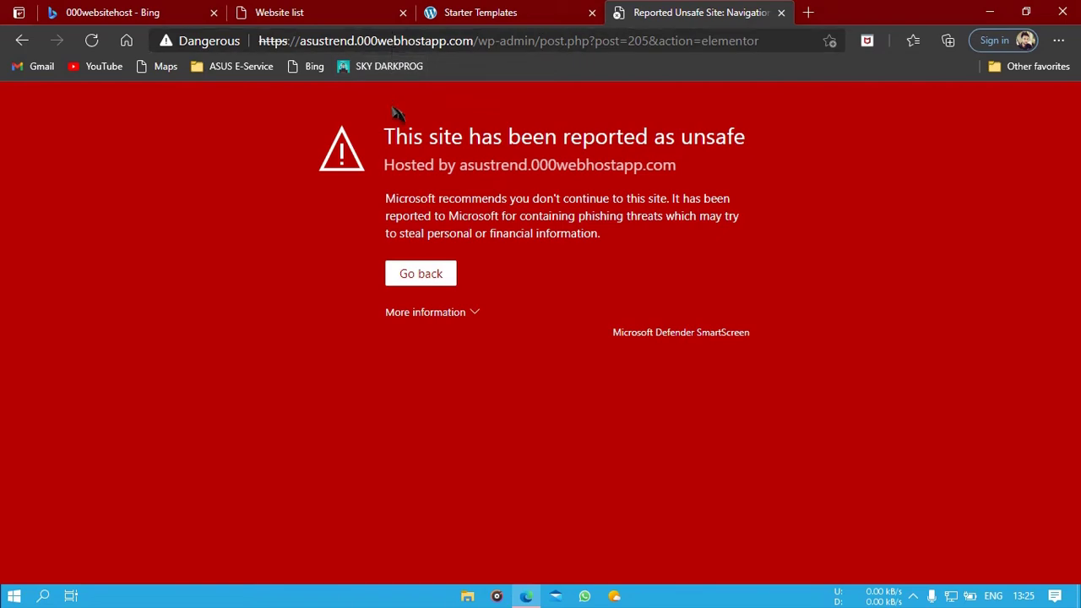
left_click(473, 314)
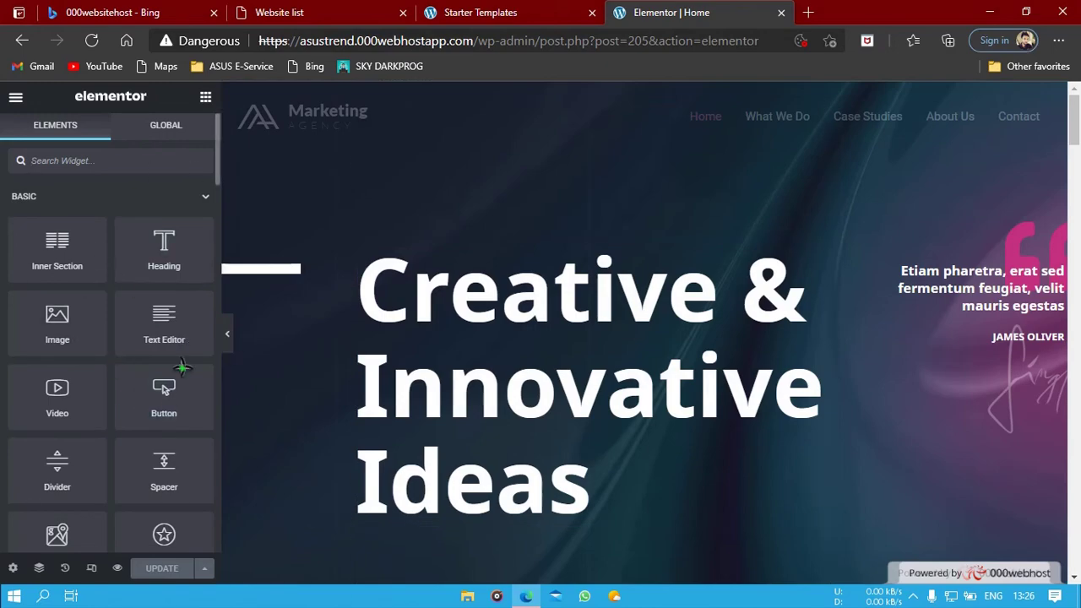
scroll(541, 423, "down", 6)
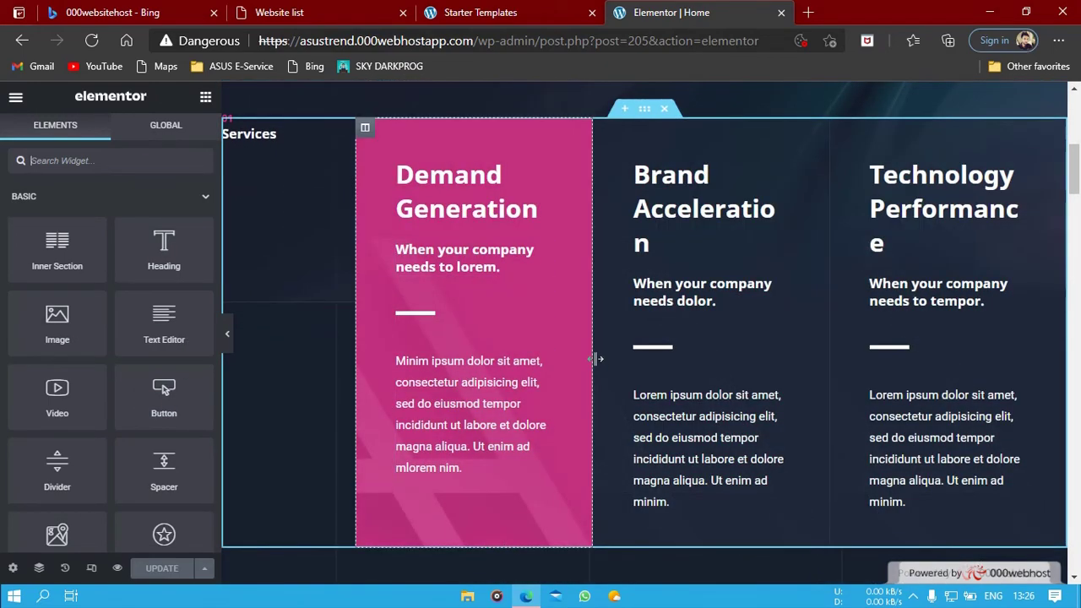
scroll(596, 359, "up", 6)
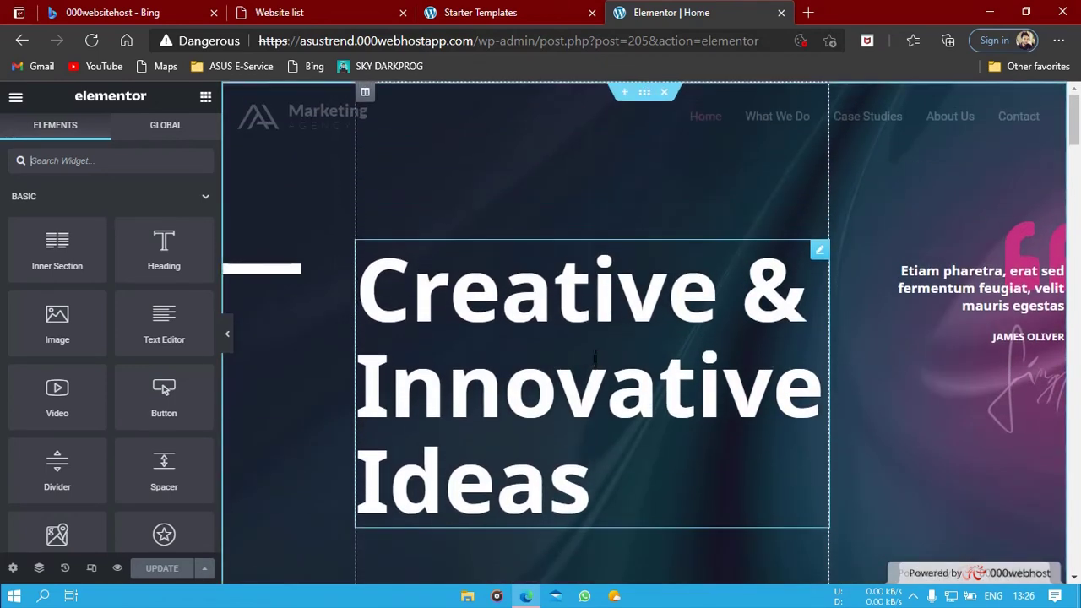
Replace the text of the hero heading "Creative & Innovative Ideas" with "Welcome to my website"
left_click(590, 484)
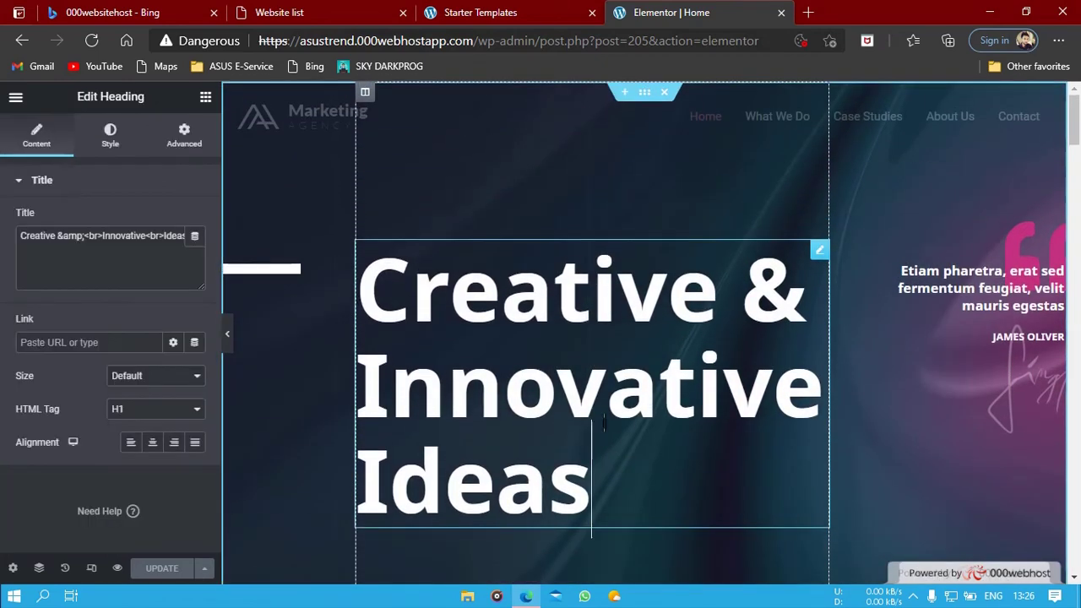
key("BackSpace")
key("BackSpace")
key("BackSpace")
key("BackSpace")
key("BackSpace")
key("BackSpace")
key("BackSpace")
key("BackSpace")
key("BackSpace")
key("BackSpace")
key("BackSpace")
key("BackSpace")
key("BackSpace")
key("BackSpace")
key("BackSpace")
key("BackSpace")
key("BackSpace")
key("BackSpace")
key("BackSpace")
key("BackSpace")
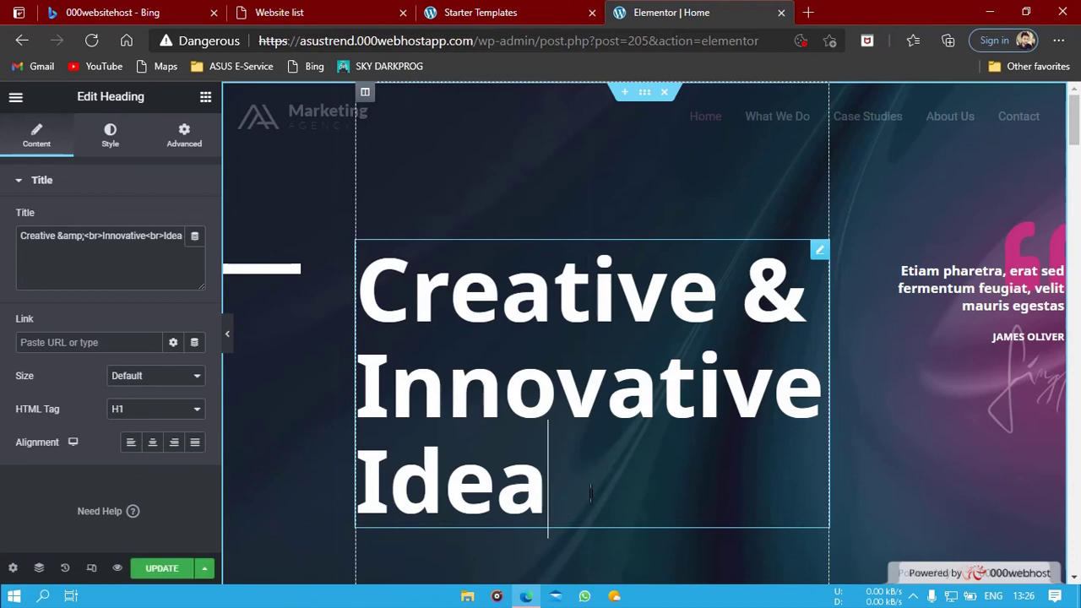
key("BackSpace")
key("BackSpace")
key("BackSpace")
key("BackSpace")
key("BackSpace")
key("BackSpace")
key("BackSpace")
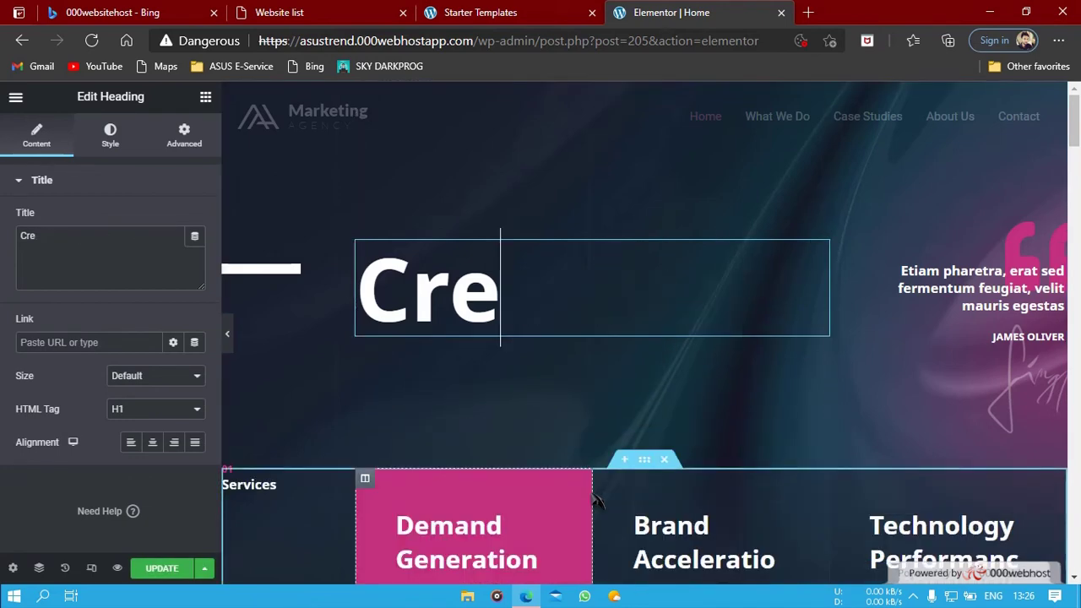
left_click(80, 245)
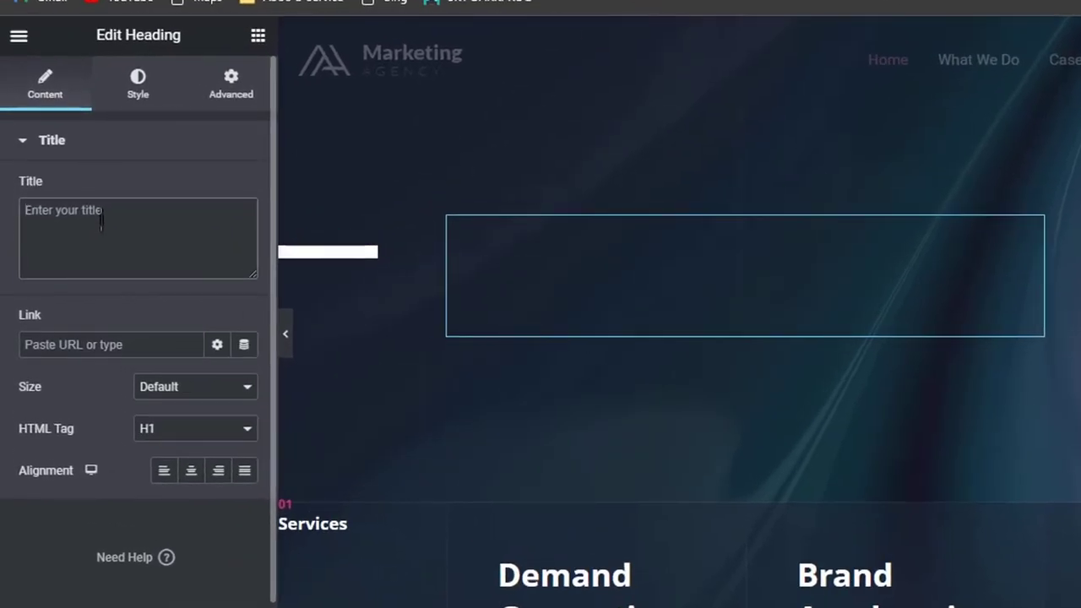
type("We")
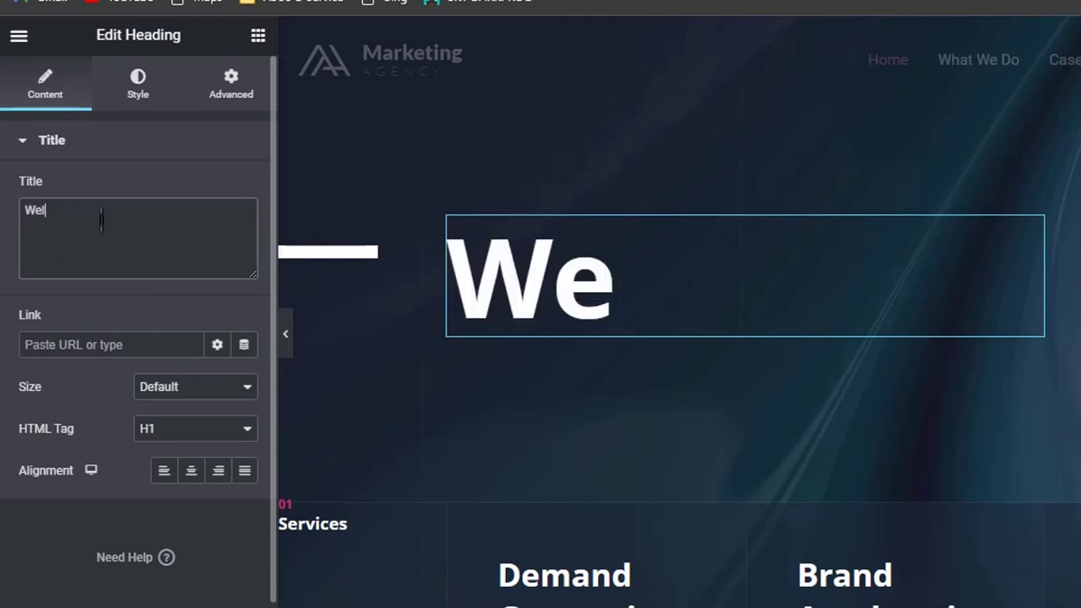
type("lcome")
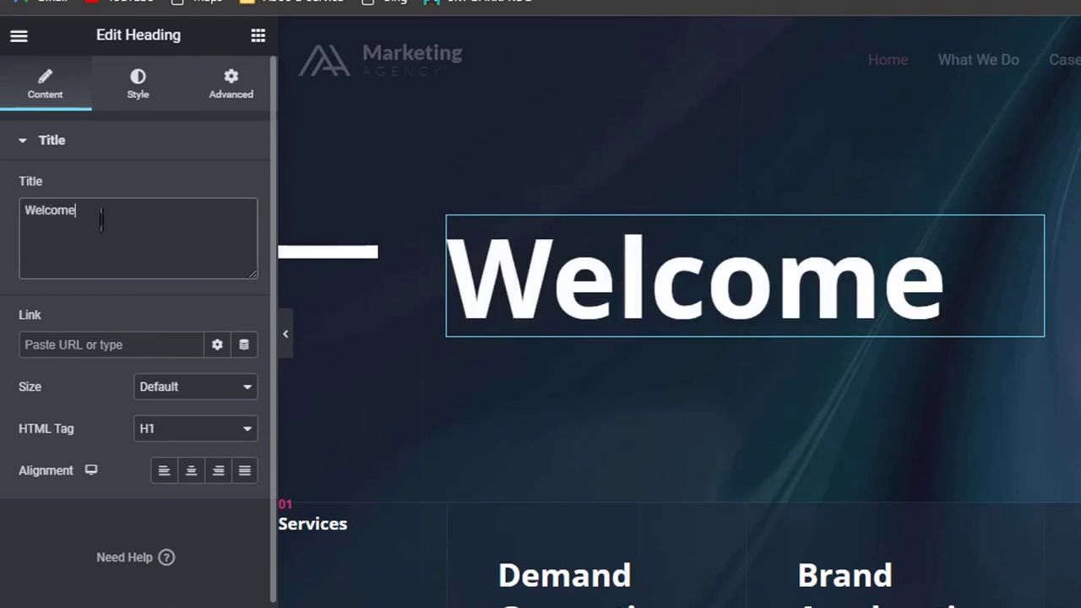
type(" to my ")
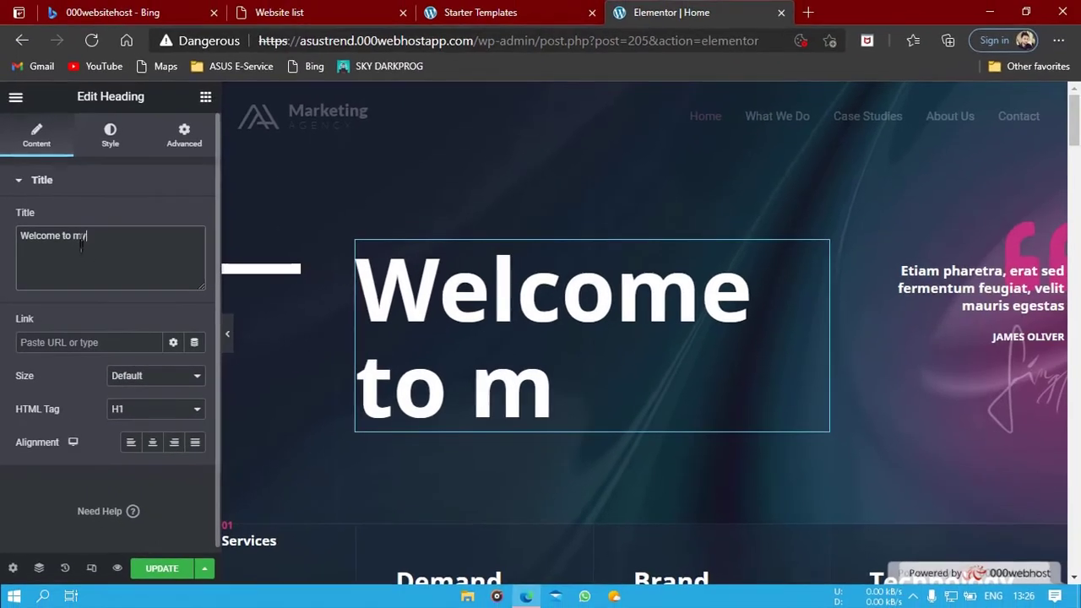
type("websit")
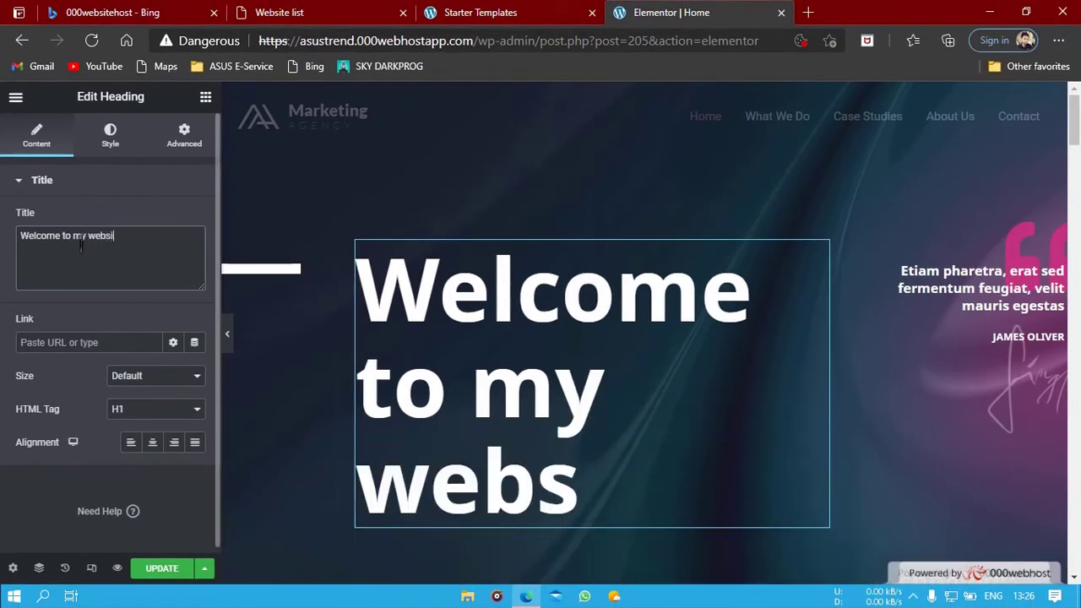
type("e")
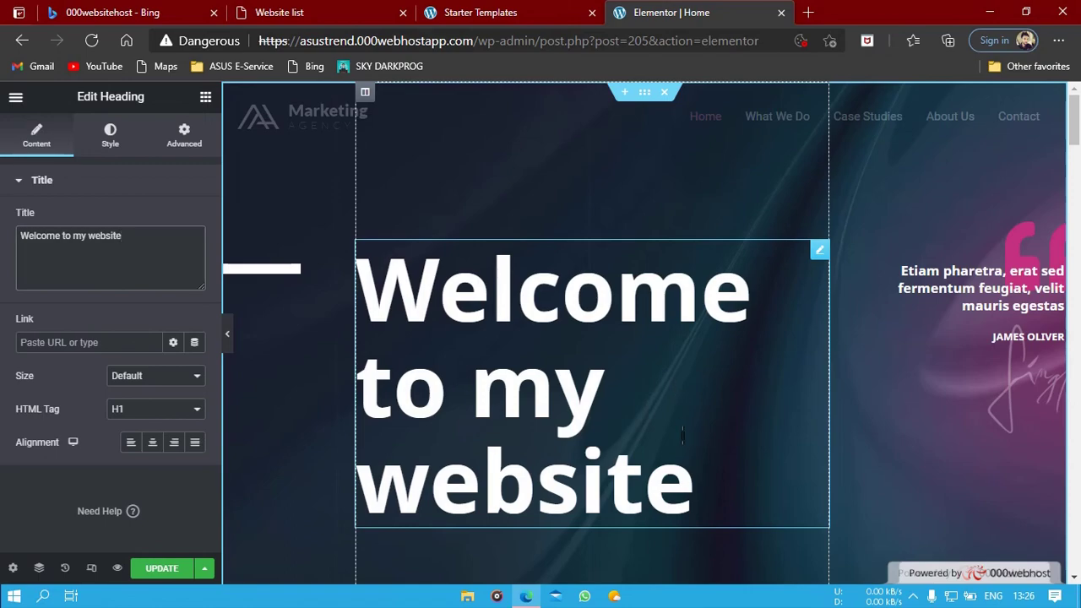
Update the home page with the heading change, leave the editor, and view the live page
scroll(682, 435, "down", 3)
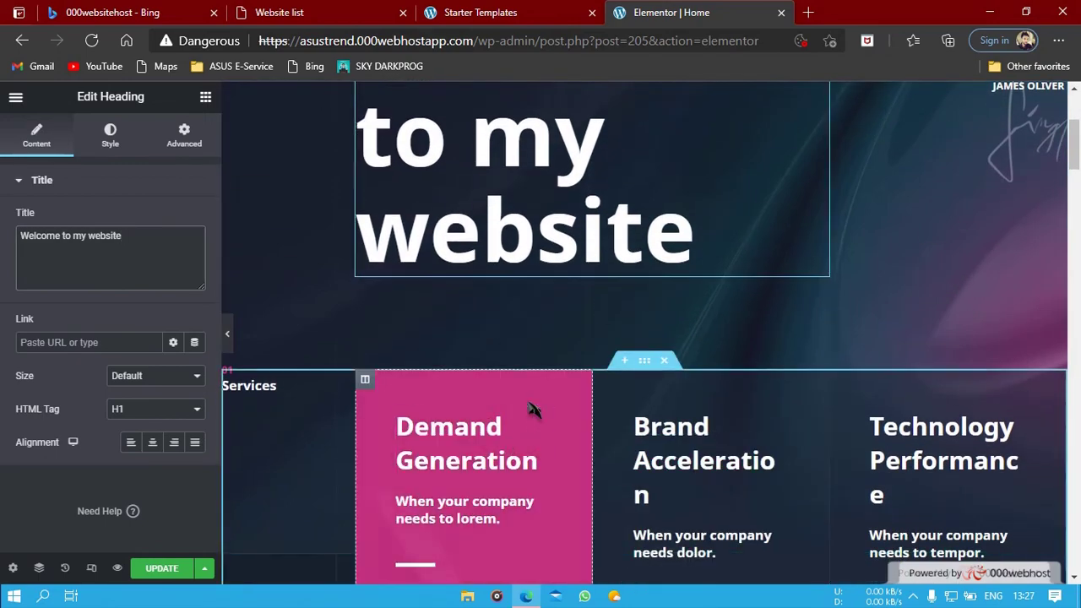
scroll(532, 410, "down", 3)
scroll(873, 361, "up", 6)
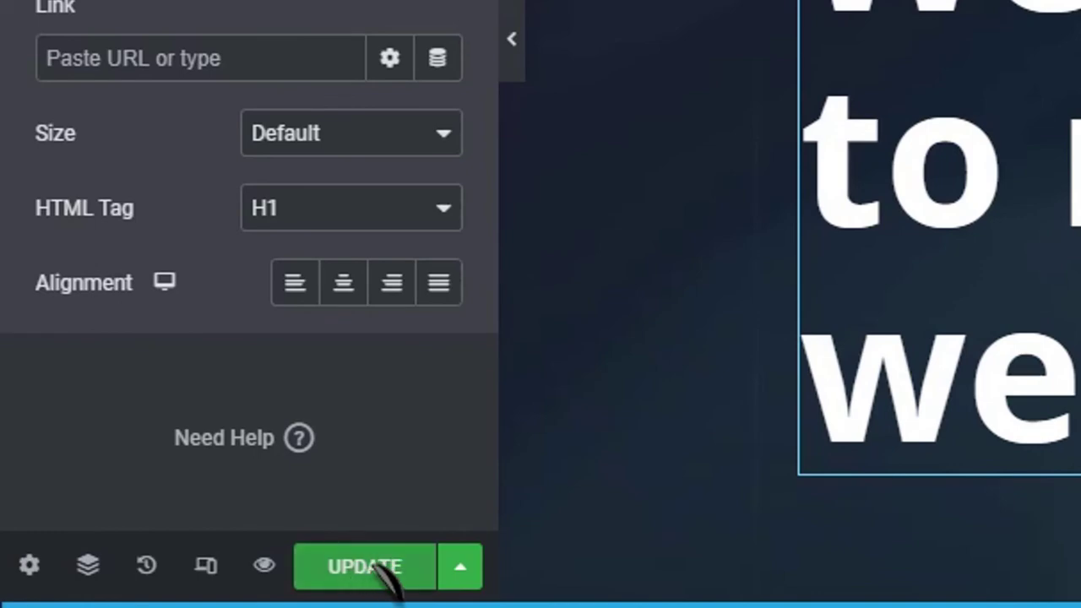
left_click(380, 568)
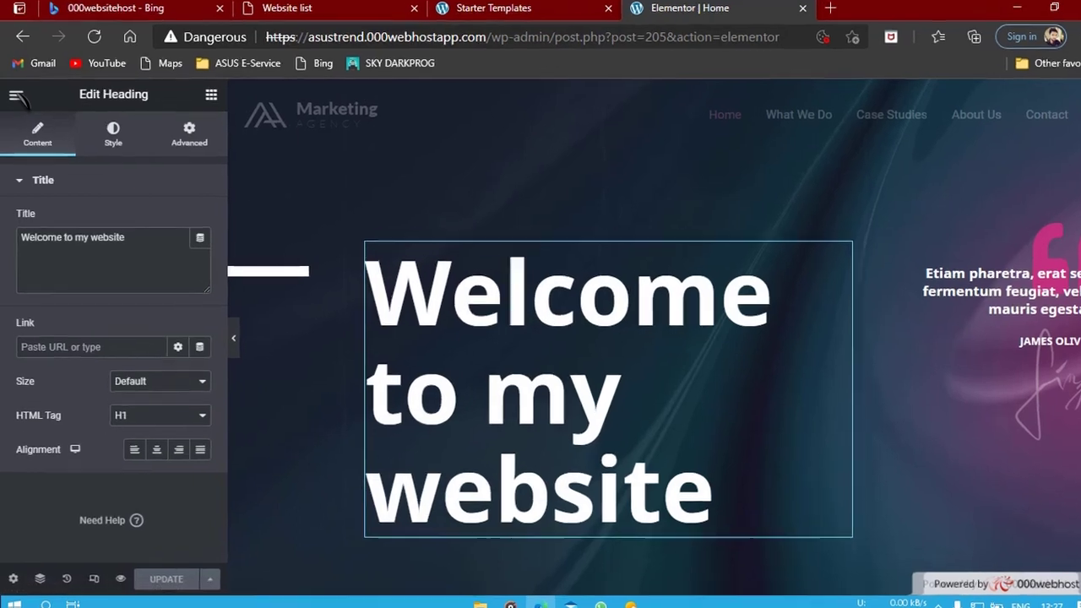
left_click(17, 97)
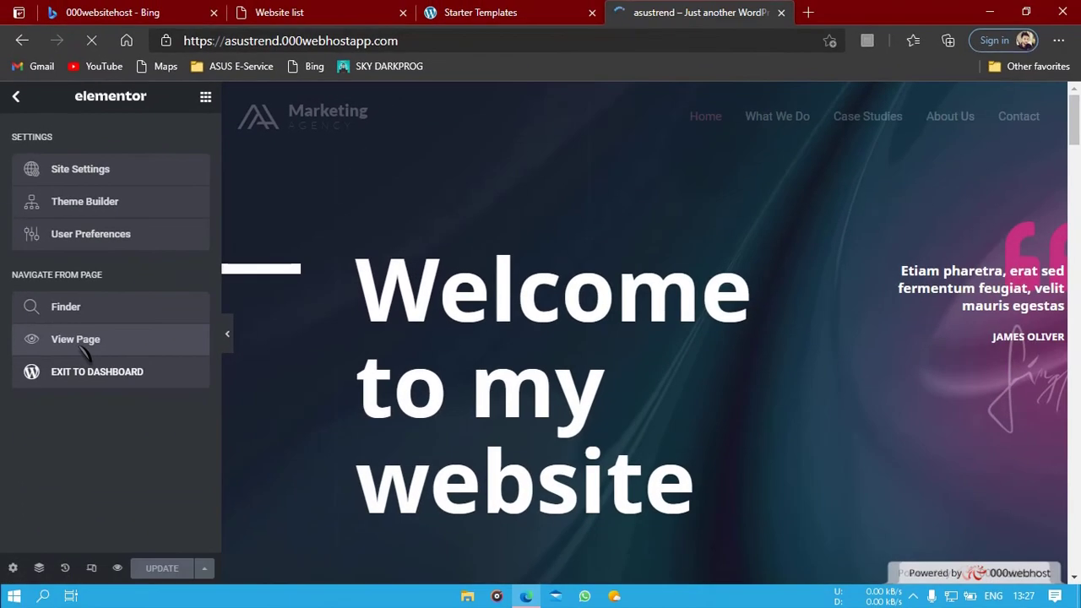
left_click(144, 484)
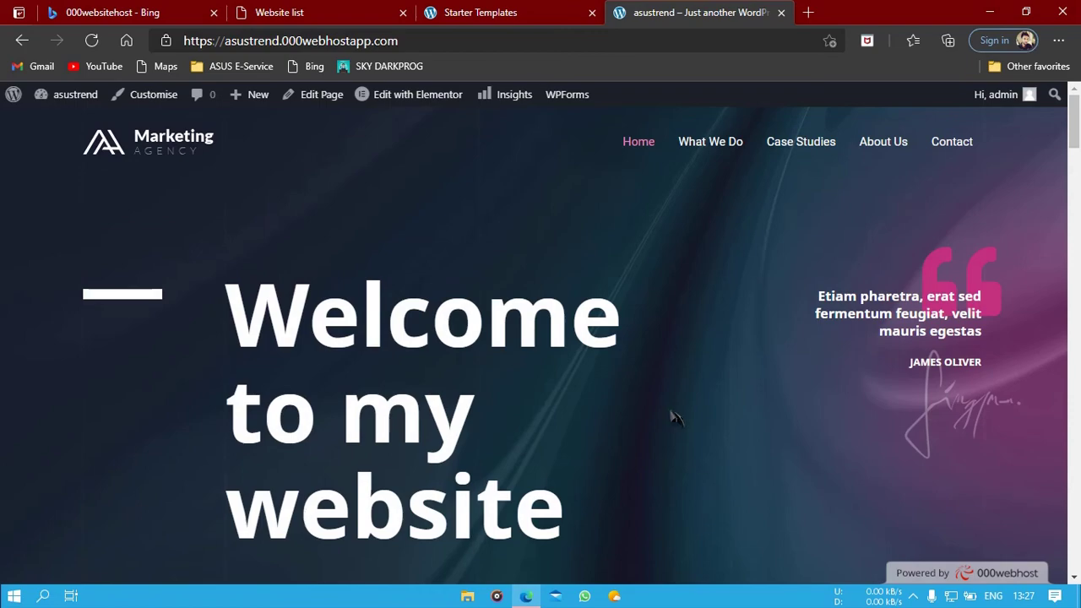
Look through the live home page from the hero heading down to the contact footer and back
scroll(521, 348, "down", 10)
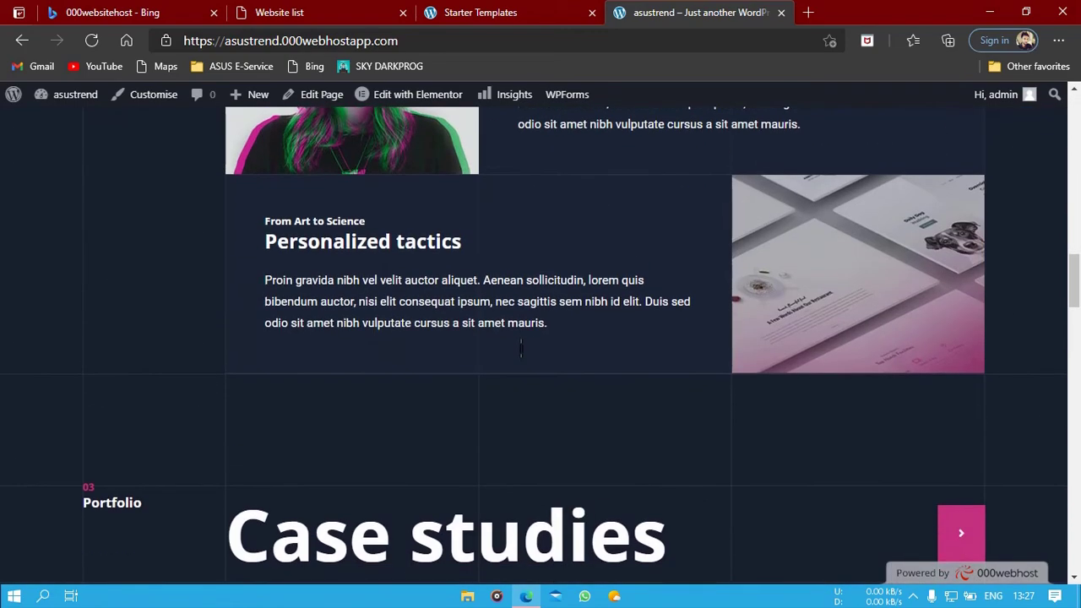
scroll(521, 347, "up", 15)
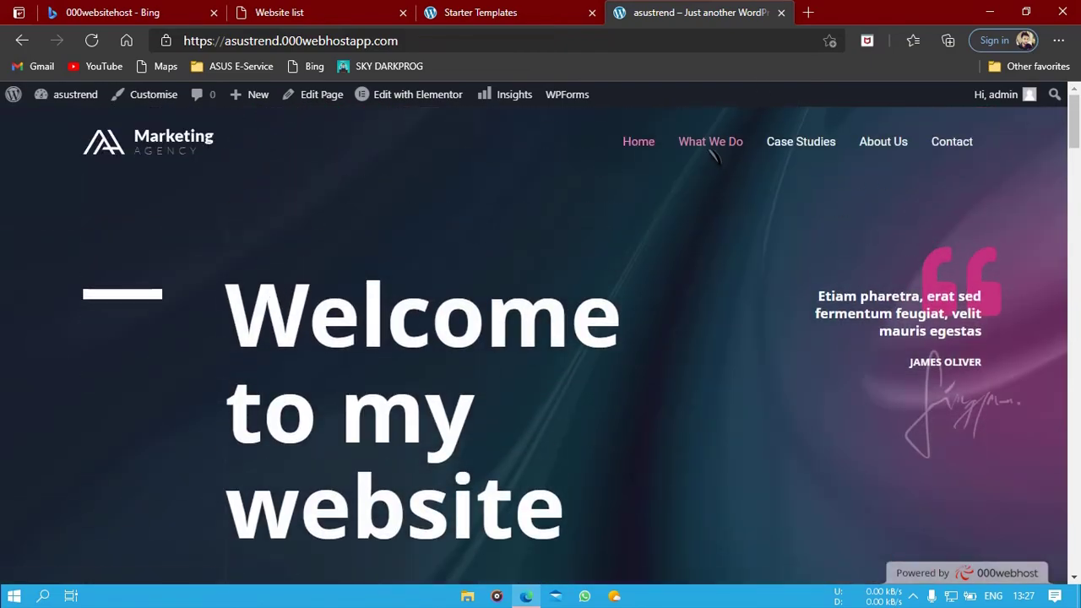
scroll(863, 414, "down", 6)
scroll(863, 415, "down", 10)
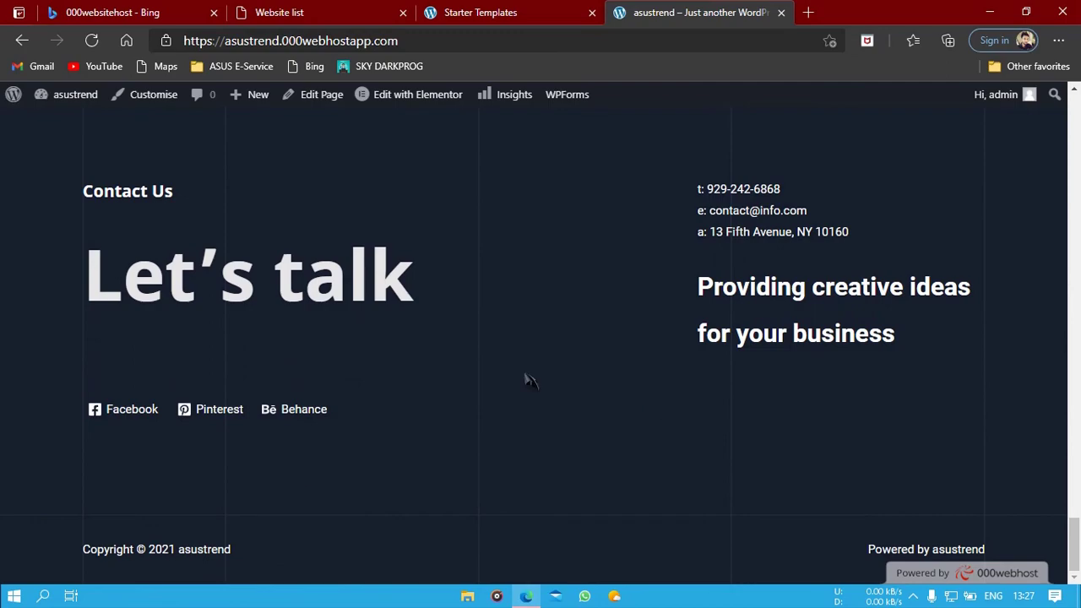
scroll(574, 375, "up", 16)
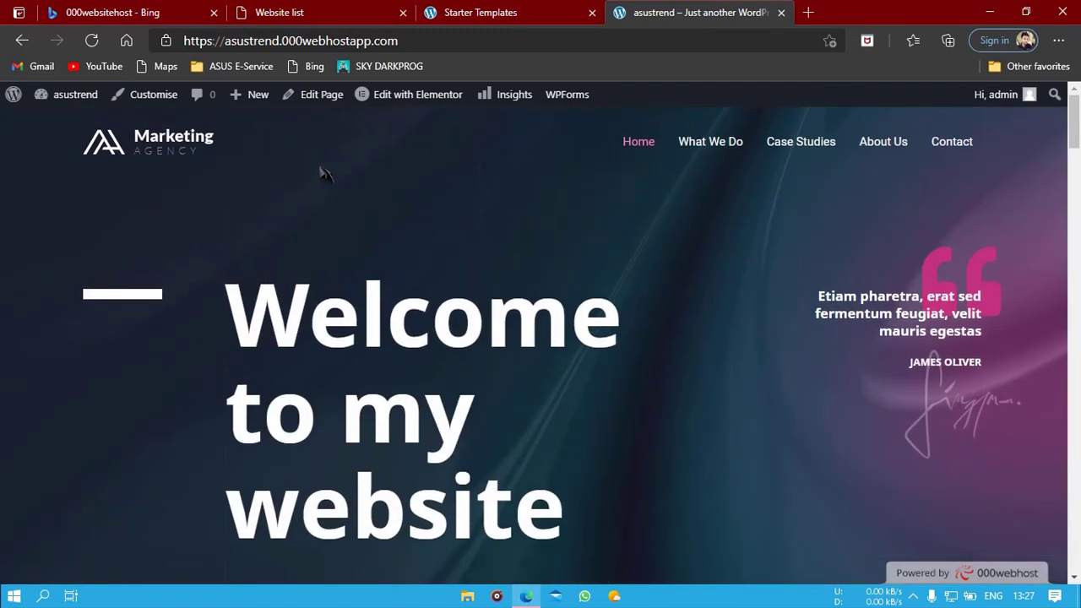
left_click(427, 99)
scroll(647, 402, "down", 5)
scroll(646, 401, "up", 4)
scroll(647, 403, "up", 1)
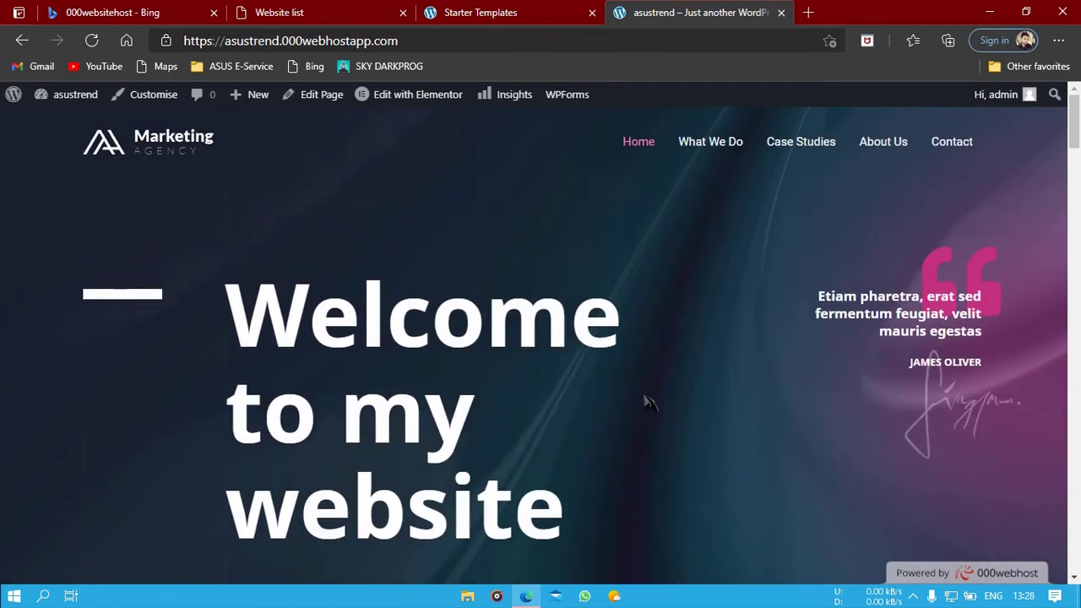